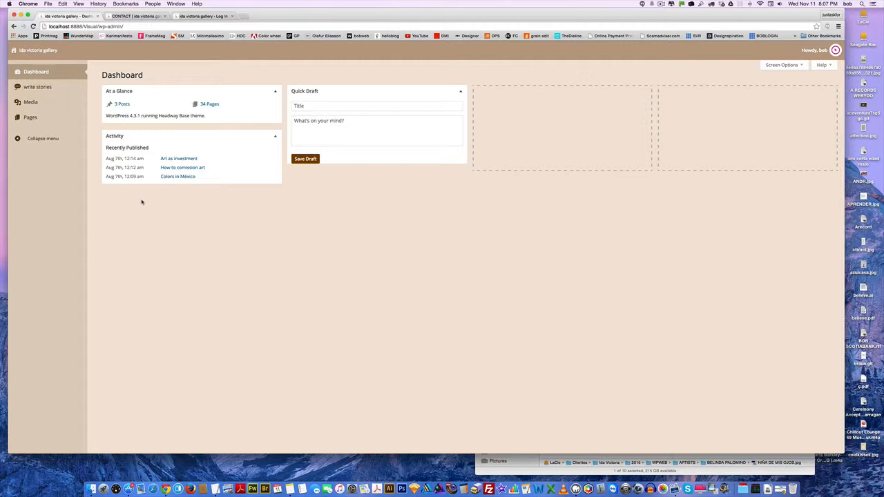
- Create a new page and enter the artist's full name in capitals as its title
mouse_move(32, 119)
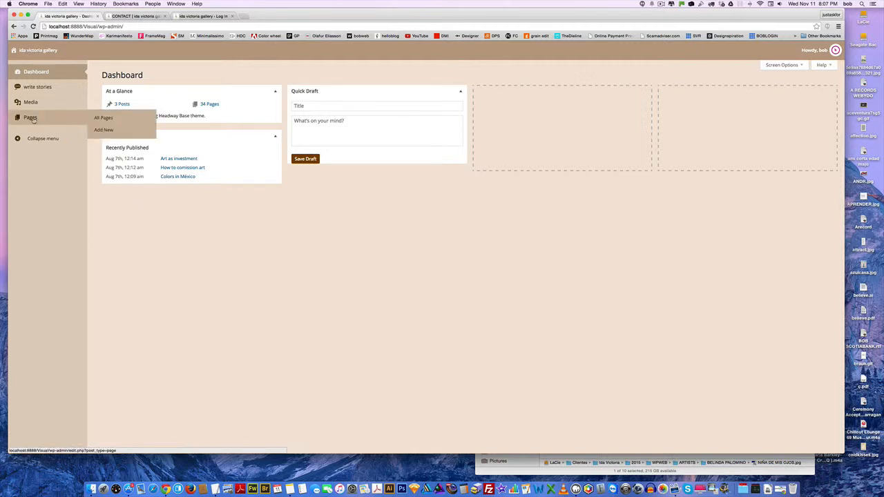
click(102, 130)
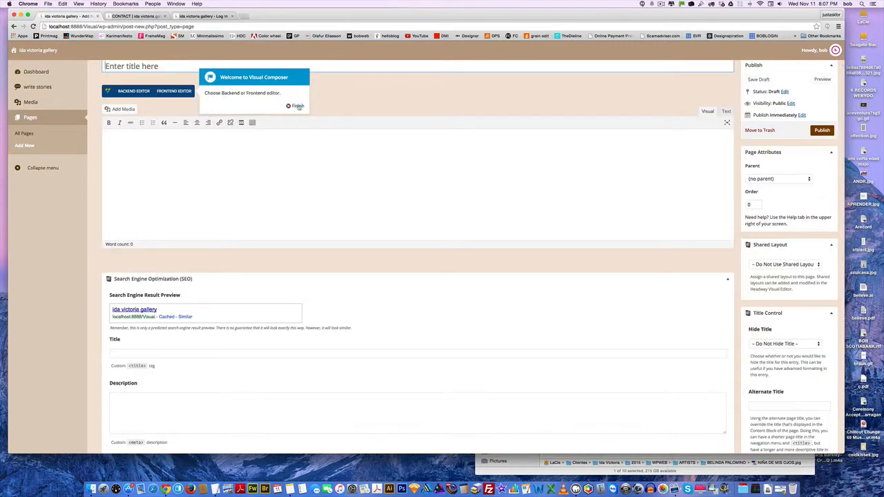
click(297, 107)
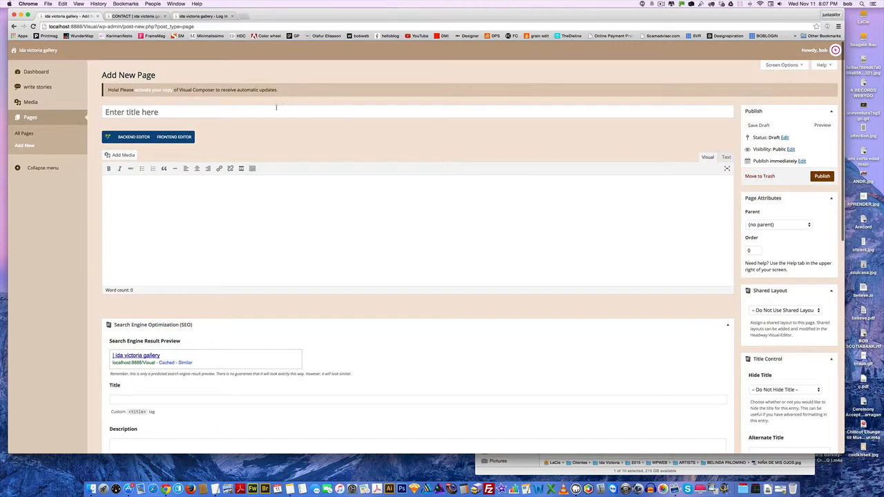
click(275, 107)
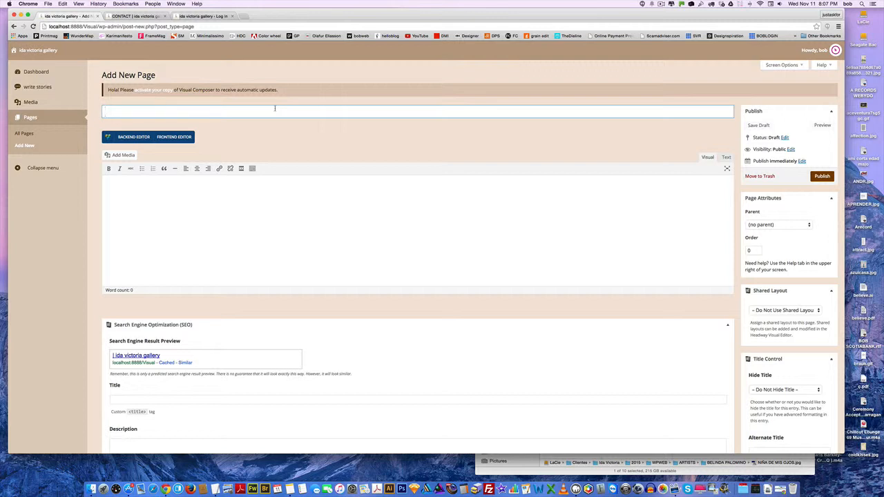
text(BELINDA)
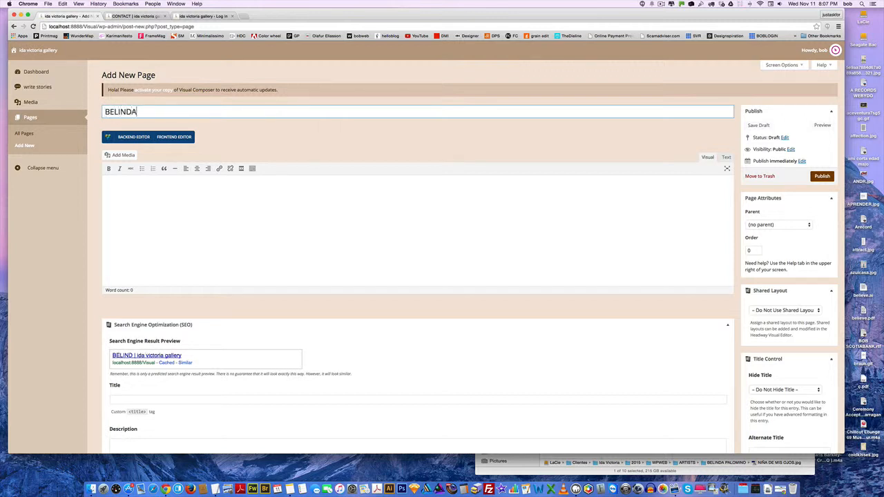
text( PALOMINO)
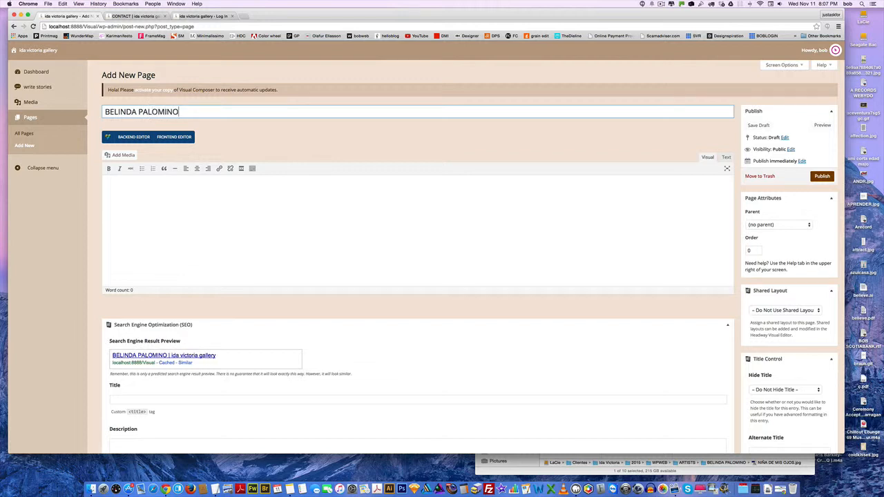
- Set the page title to Hide on Single View, Index, and Archives, and publish the page
scroll(322, 138, down, 1)
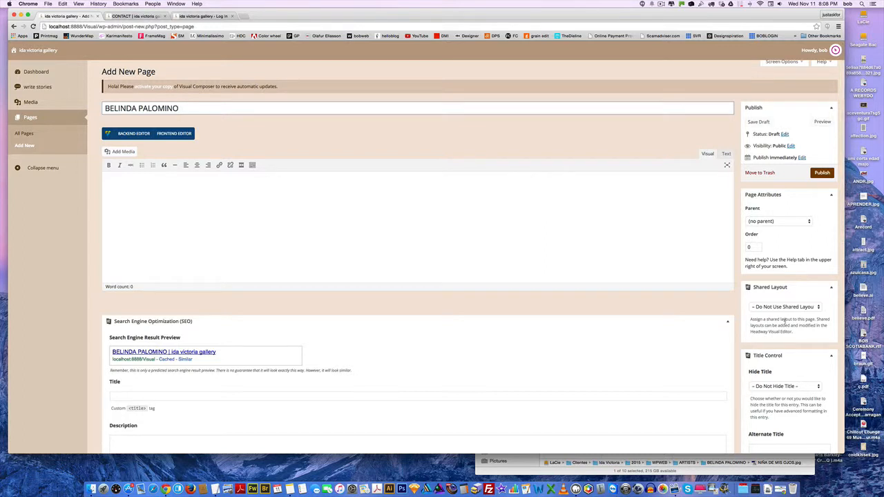
scroll(784, 321, down, 3)
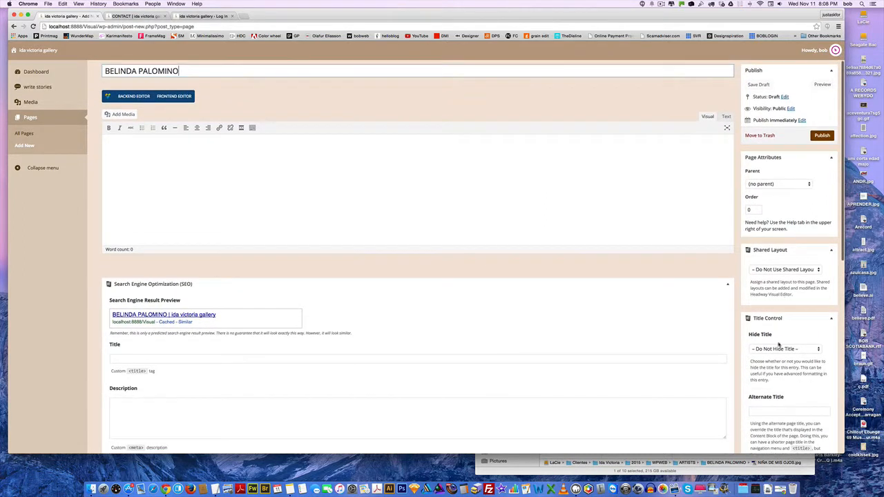
scroll(774, 350, down, 1)
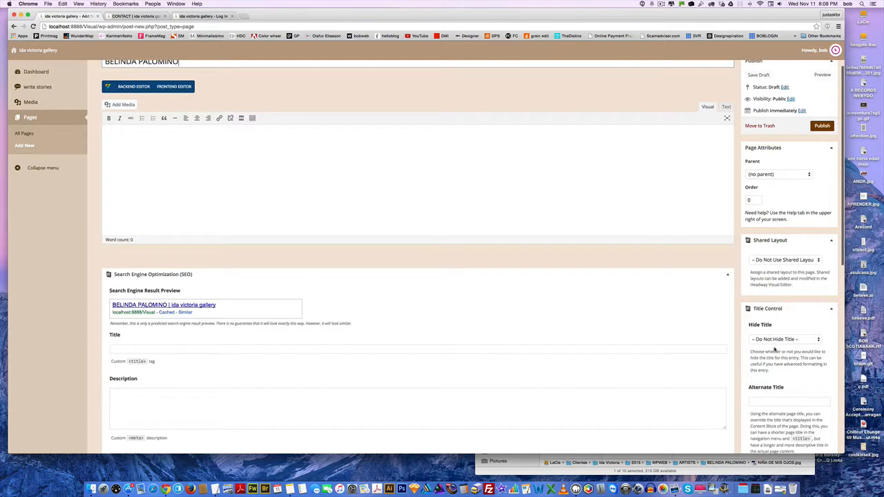
click(779, 340)
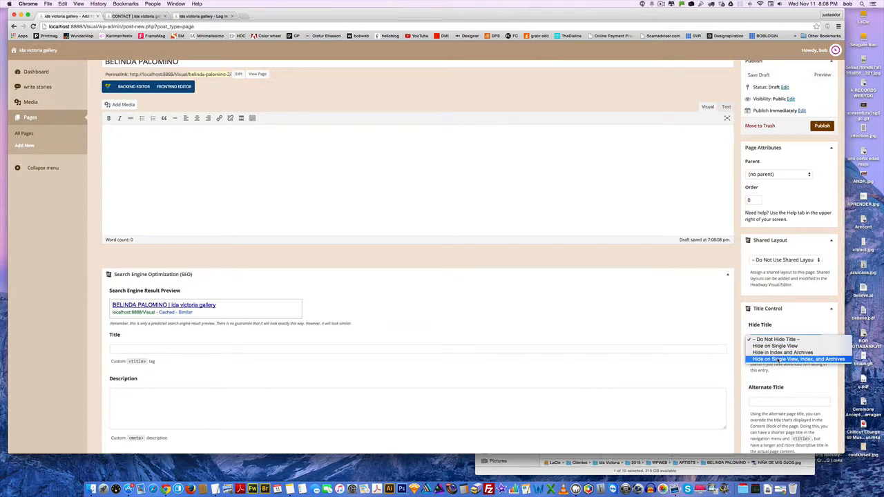
click(778, 359)
click(821, 126)
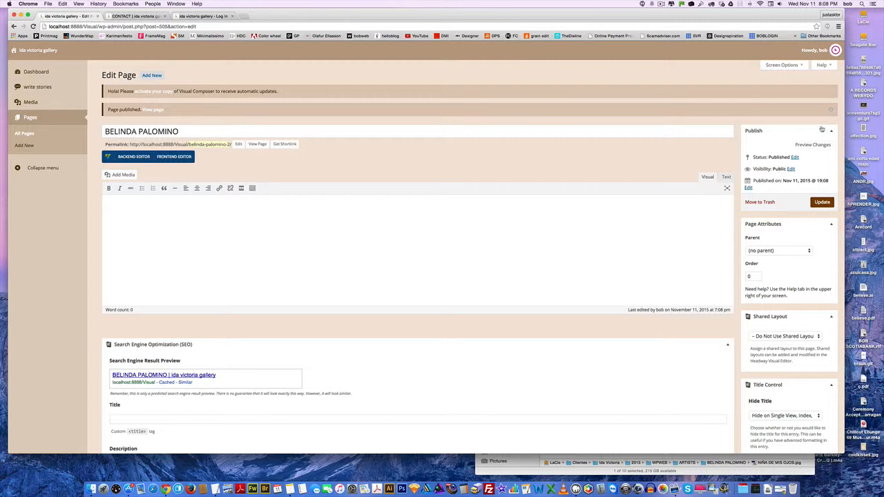
- Open the page in the frontend editor and add a Row element, dismissing the guide pop-ups
click(166, 157)
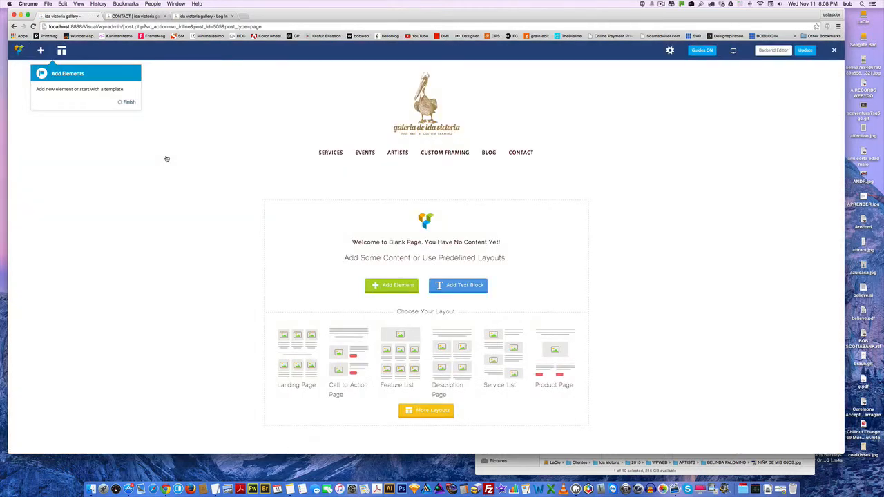
click(128, 103)
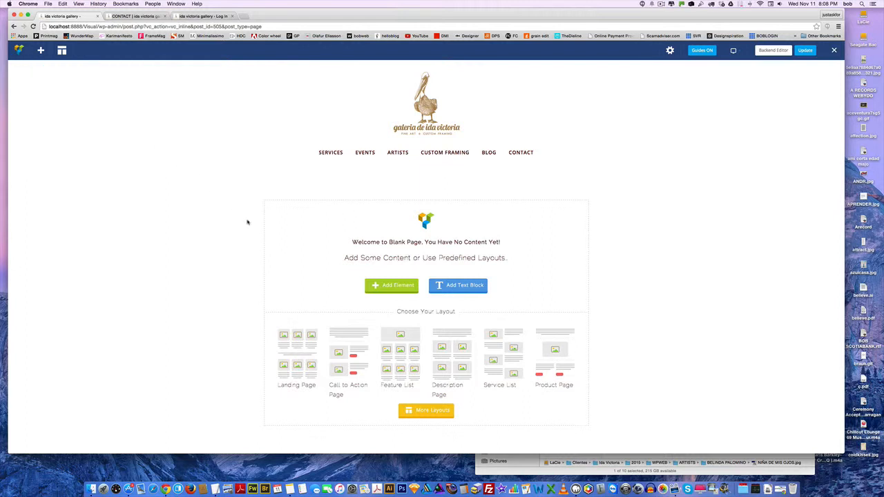
click(398, 286)
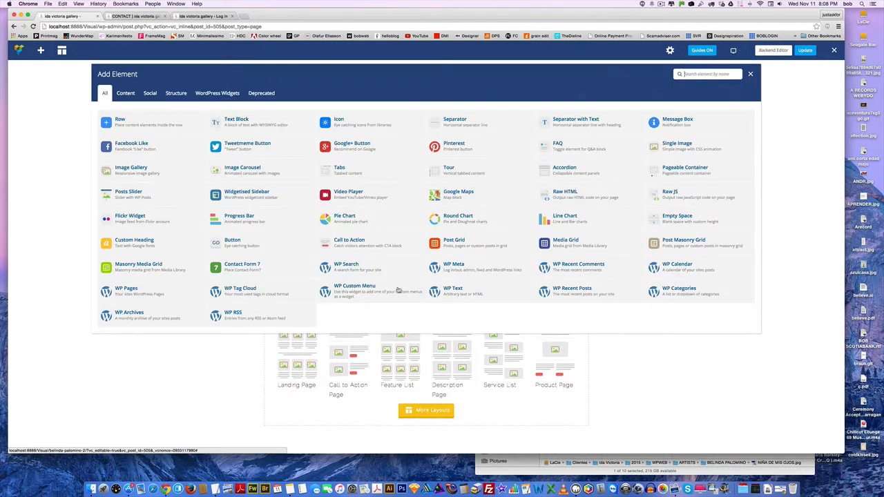
click(116, 120)
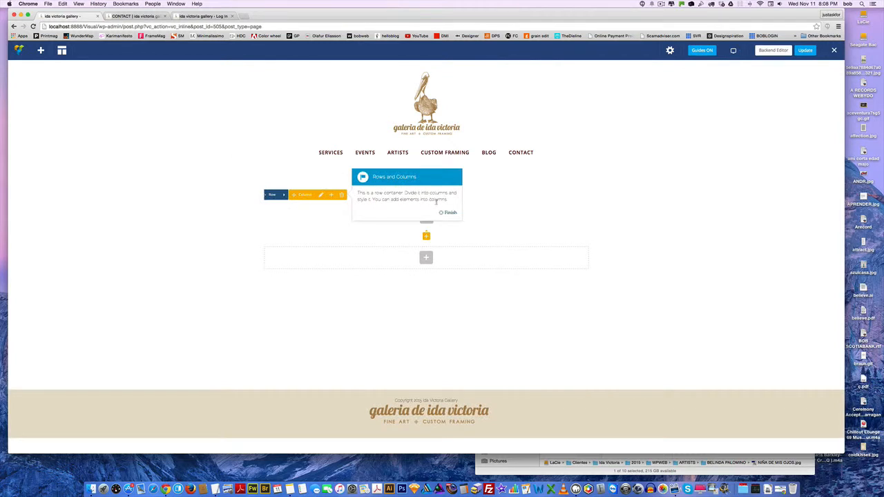
click(448, 212)
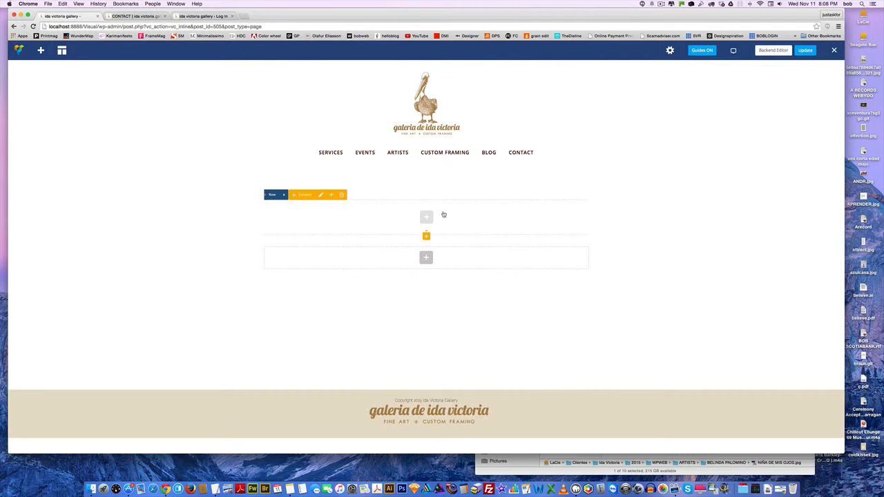
- Set the row's layout to two equal columns, 1/2 + 1/2
click(284, 196)
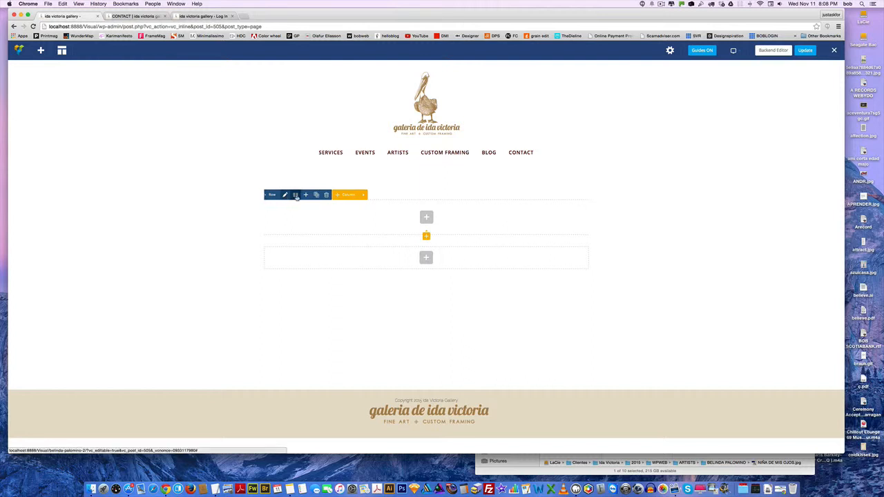
click(295, 195)
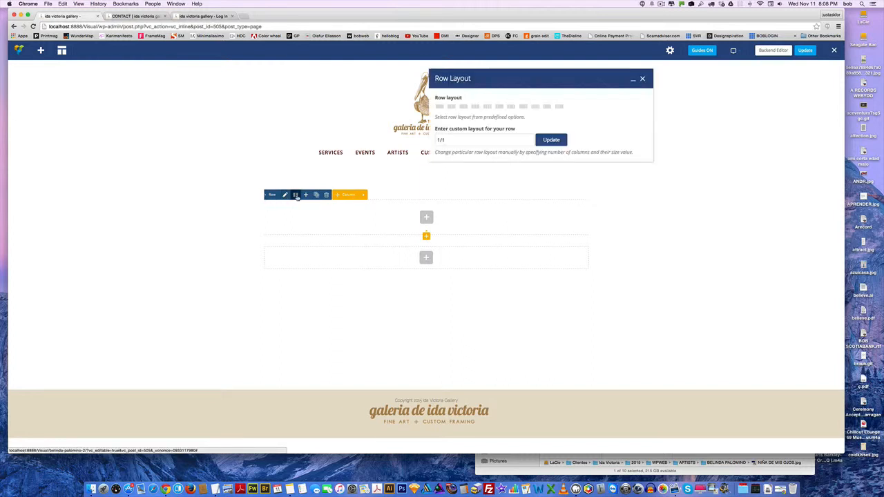
click(451, 107)
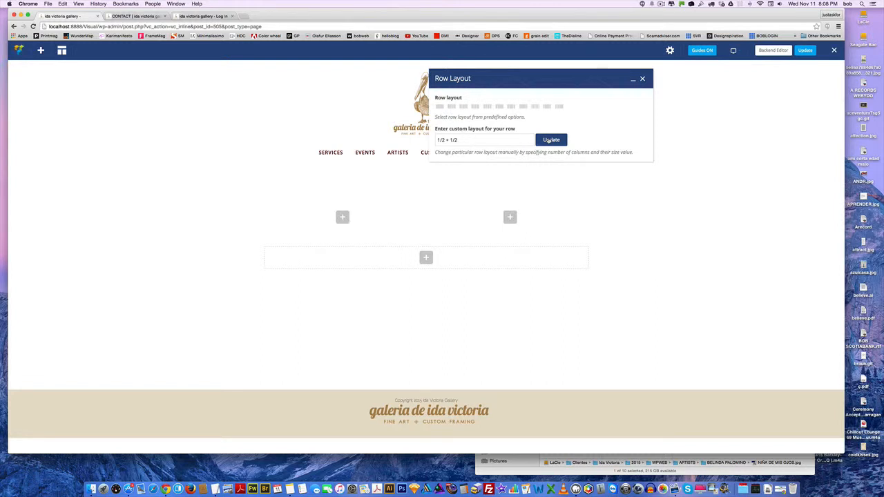
click(642, 79)
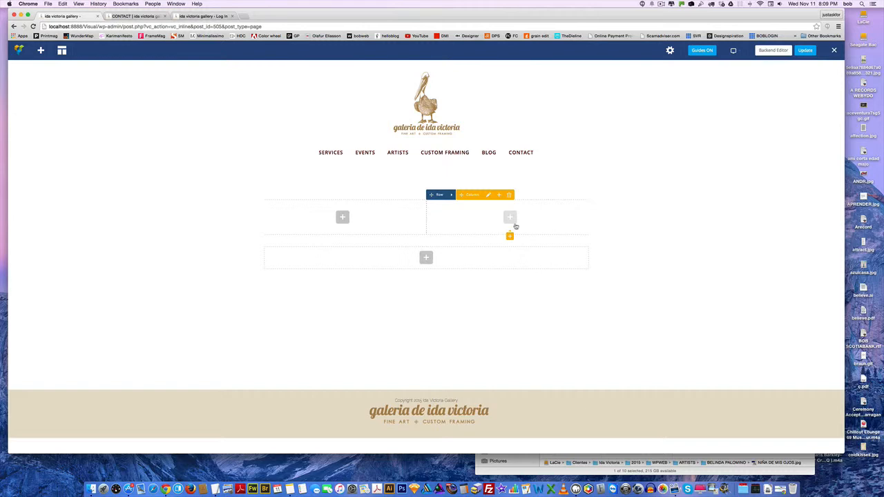
- Copy the full biography text from the same artist's existing page in the site's Artists section
click(128, 17)
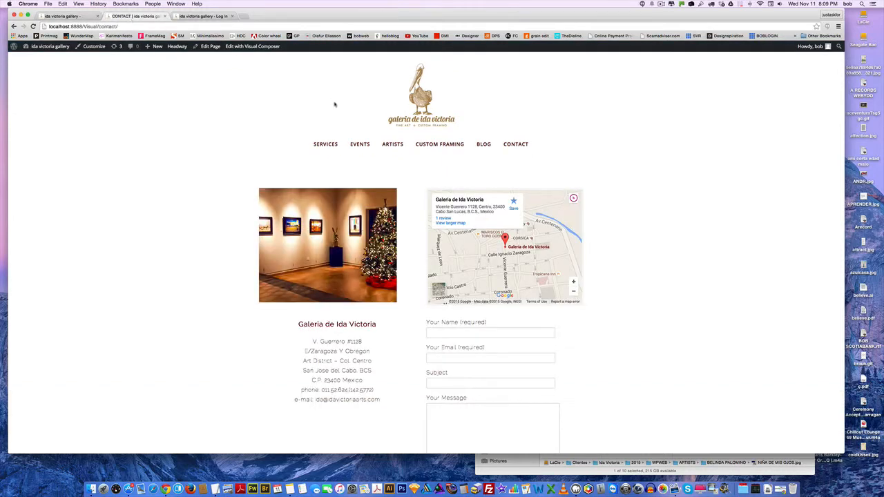
click(392, 145)
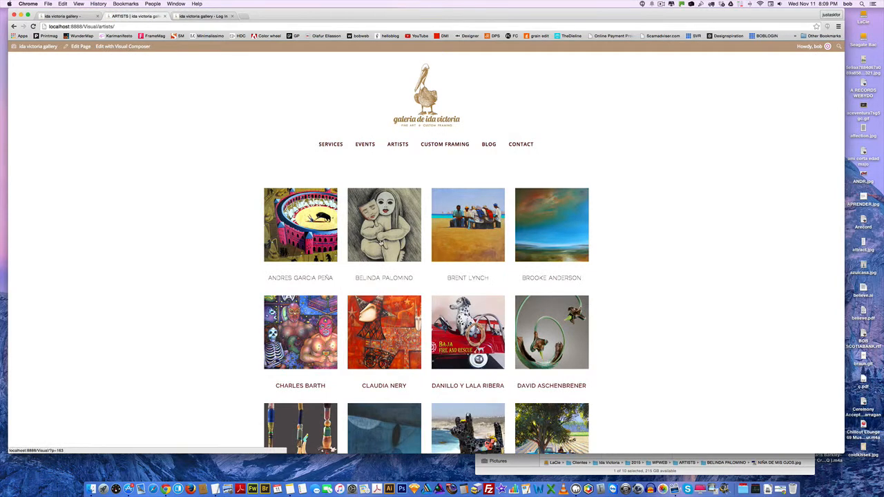
click(380, 243)
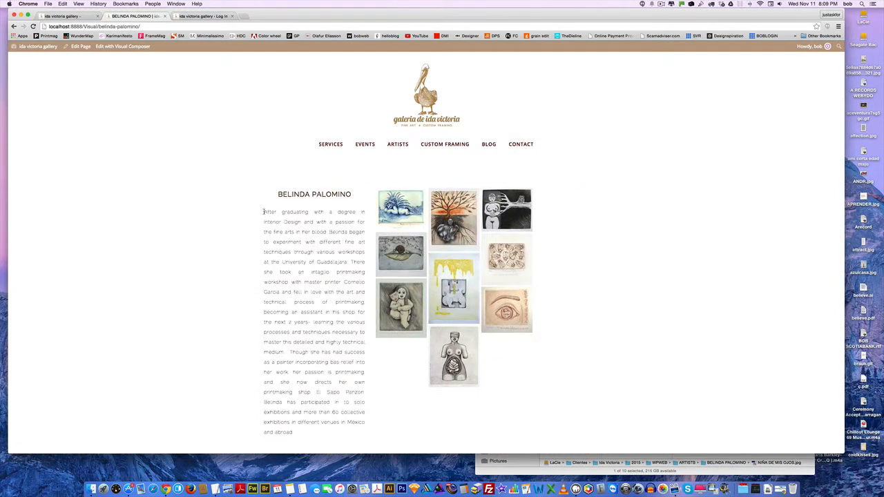
drag(264, 212, 298, 432)
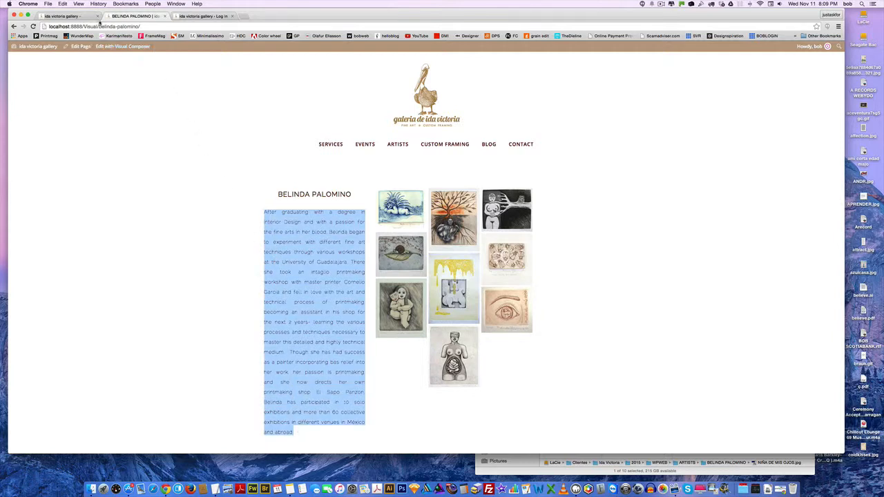
- Add a text block to the new page's first column, replace its placeholder text with the copied biography, and save it
click(96, 18)
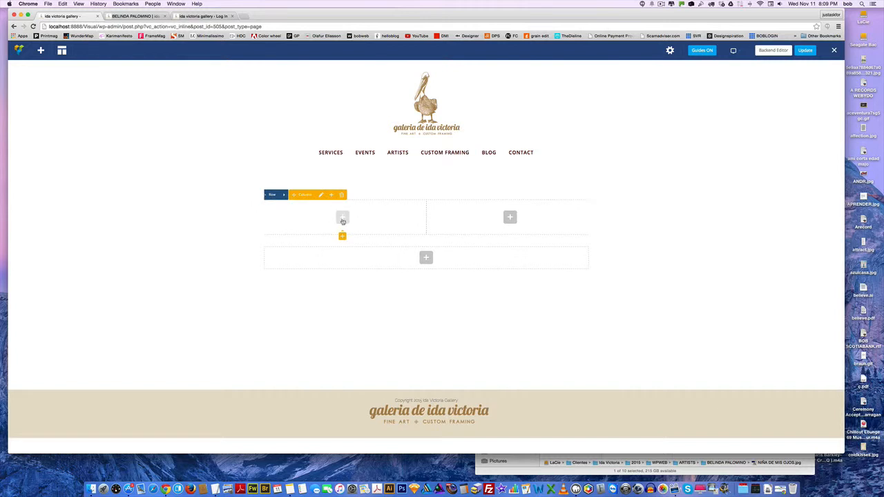
click(342, 220)
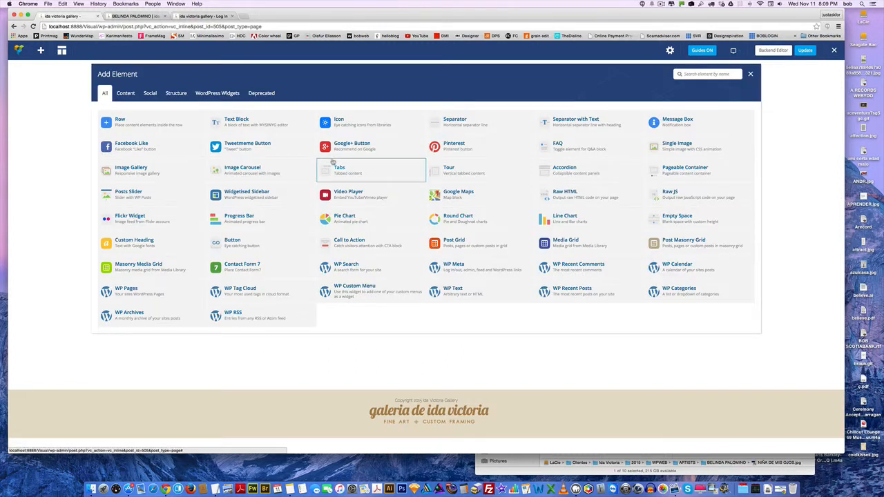
click(241, 121)
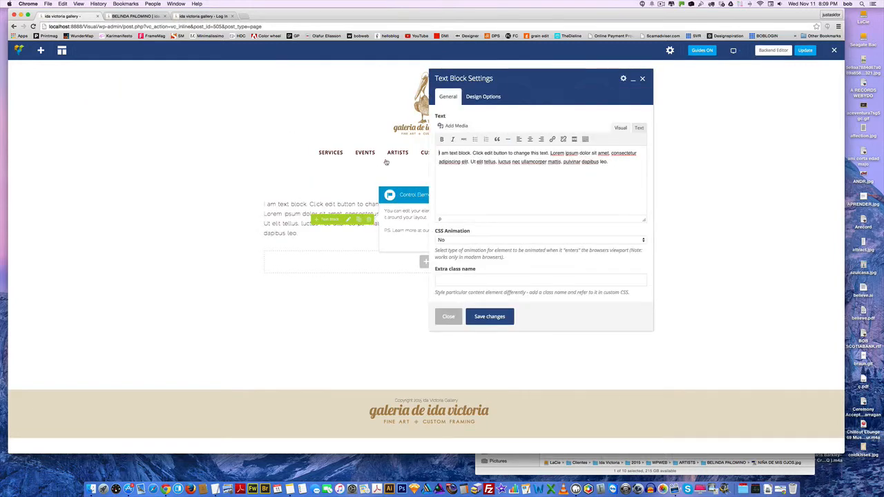
triple_click(440, 153)
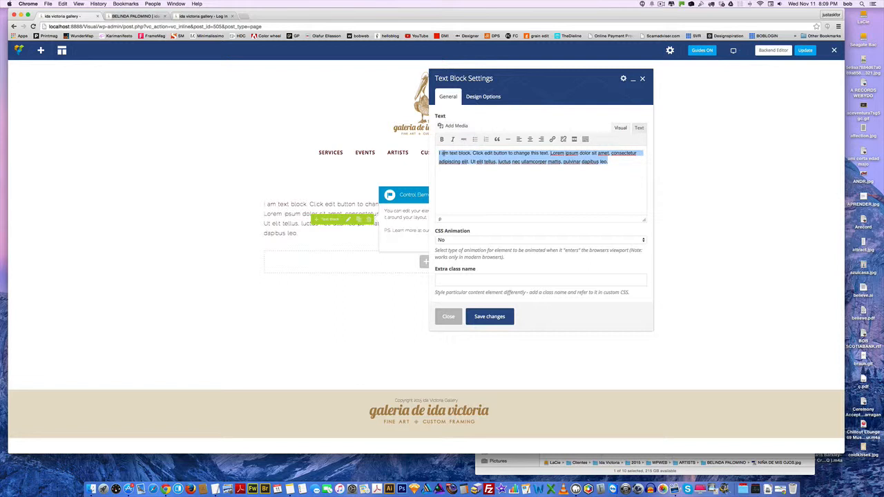
key(BackSpace)
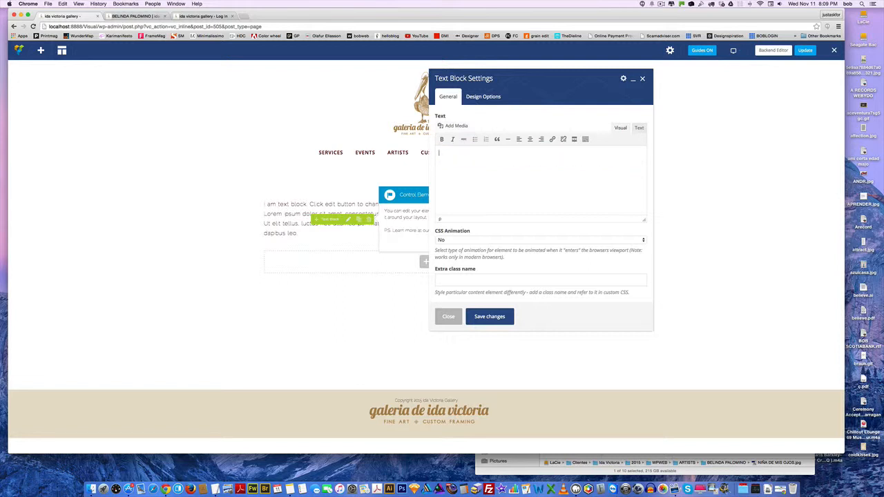
key(super+v)
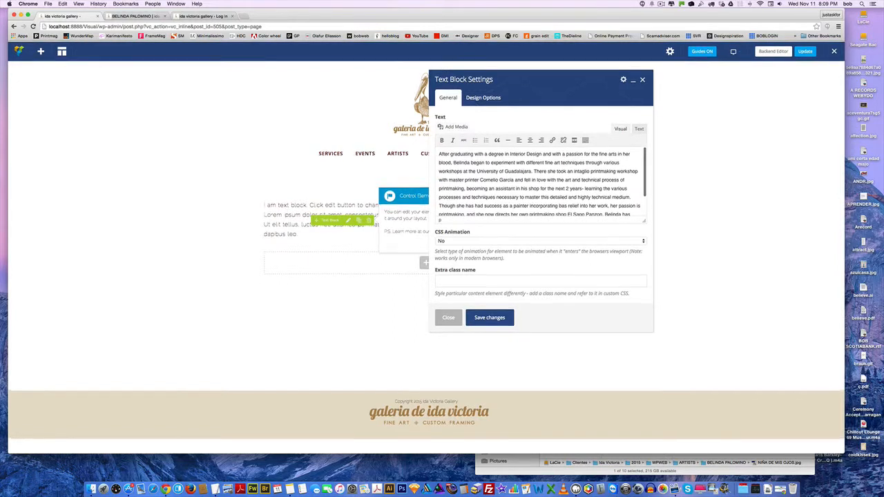
click(484, 317)
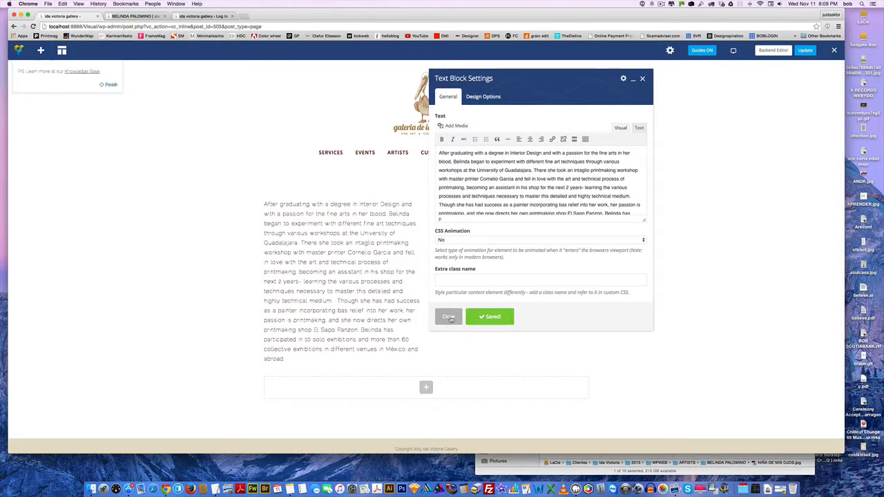
click(449, 318)
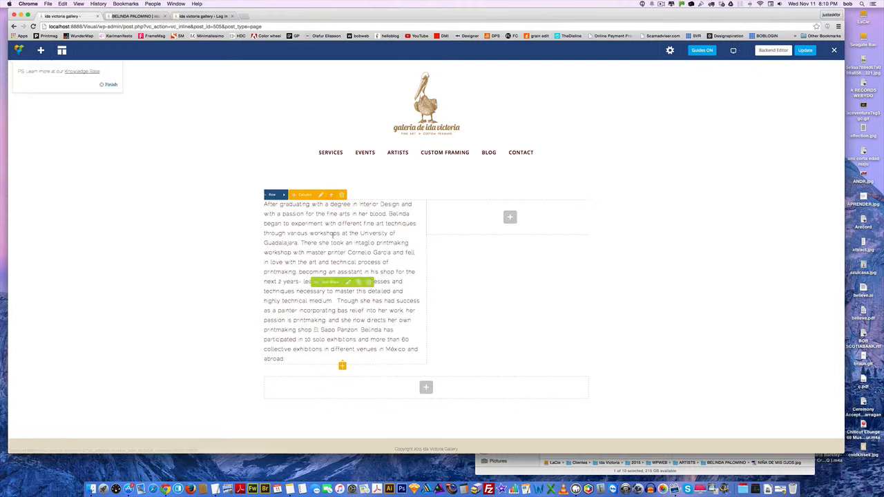
- Add a Custom Heading element below the biography in the first column and set its text to the artist's full name in capitals
click(343, 365)
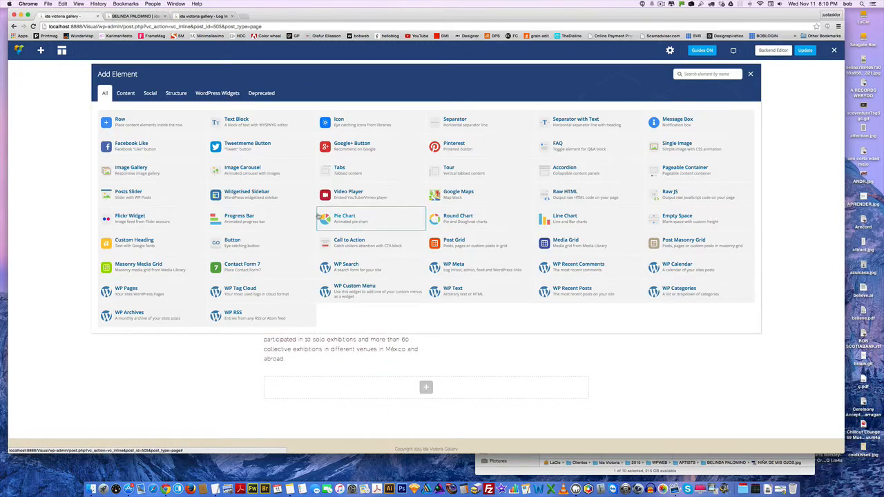
click(150, 242)
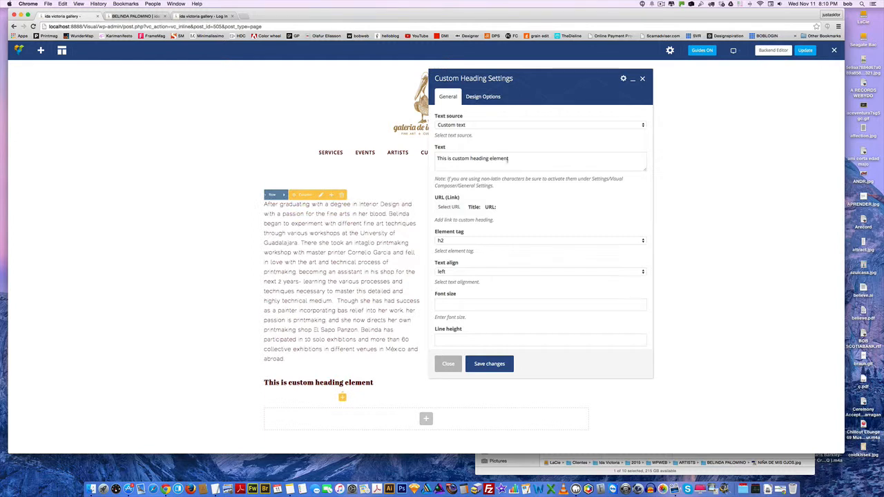
triple_click(506, 158)
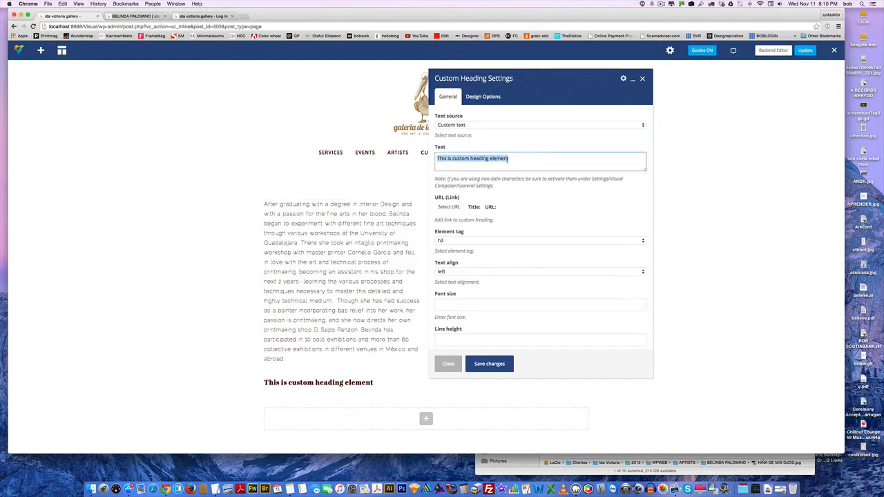
text(BELINDA)
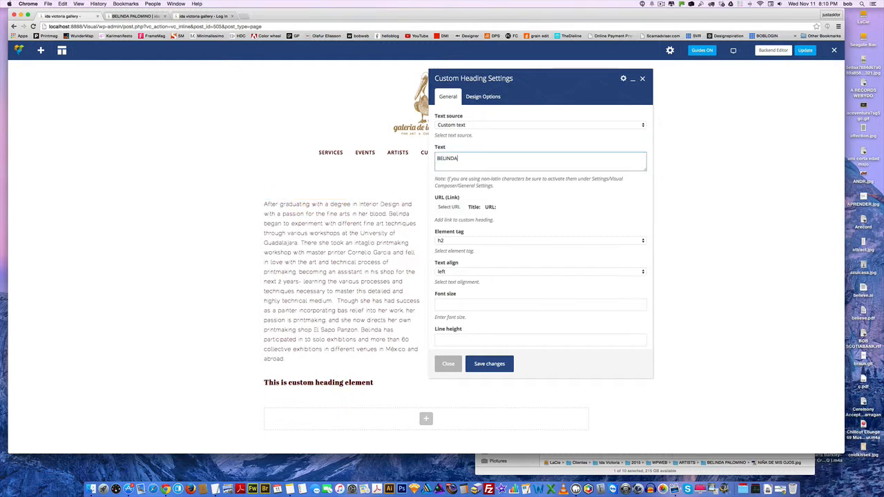
text( A)
key(BackSpace)
text(PALOM)
text(INO)
- Center-align the custom heading, set its font family to Raleway, and save the changes
click(482, 273)
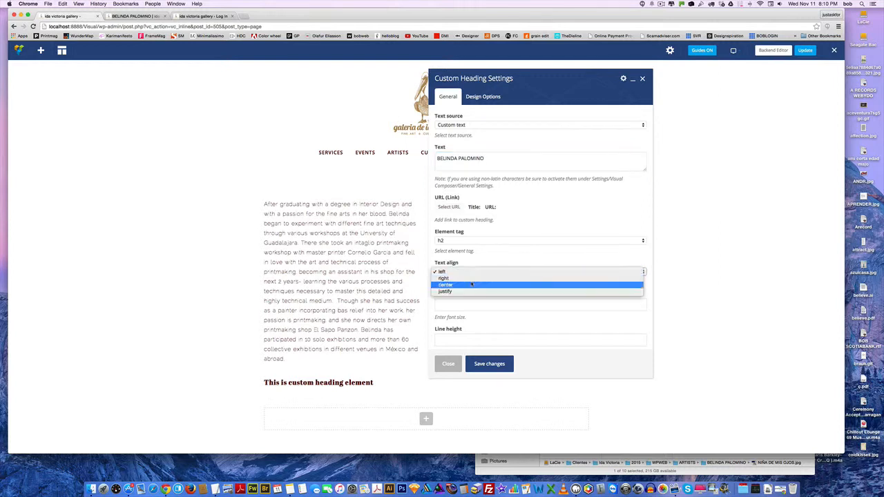
click(471, 285)
scroll(472, 283, down, 5)
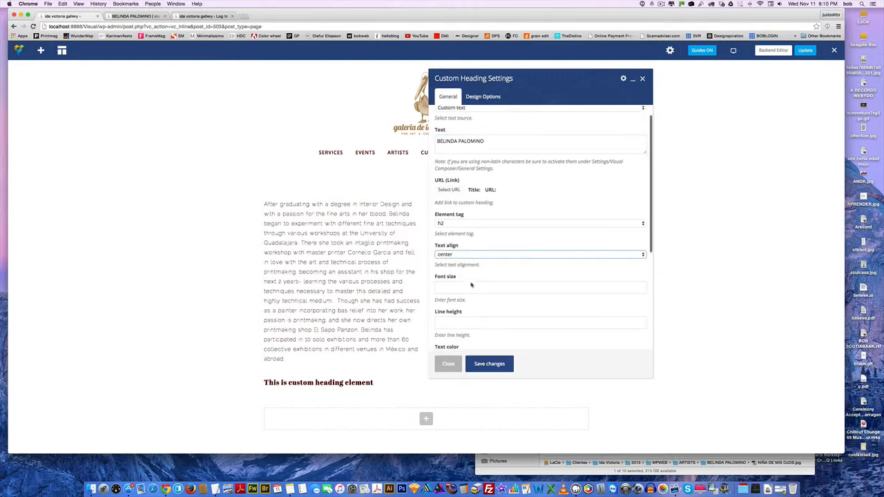
scroll(471, 284, down, 1)
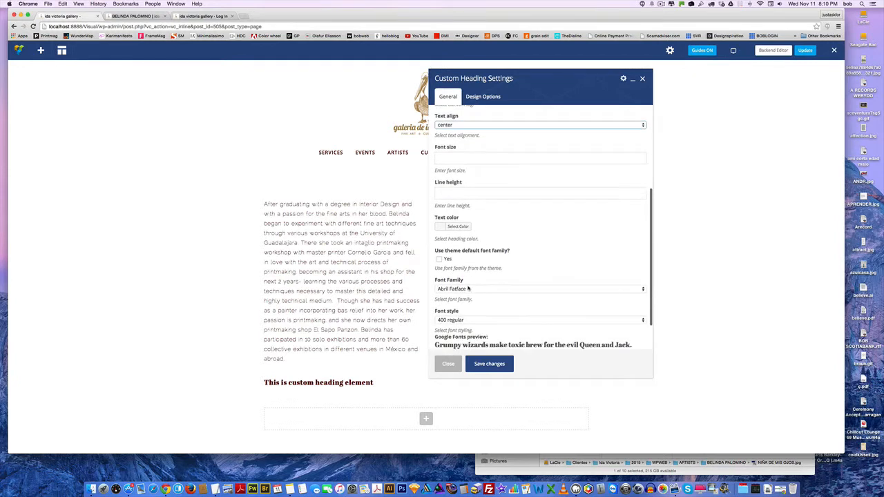
click(468, 288)
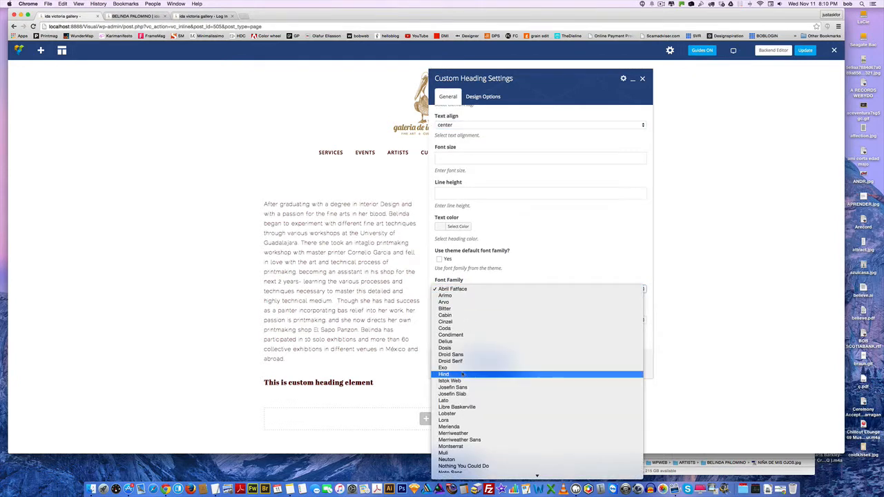
scroll(463, 373, down, 5)
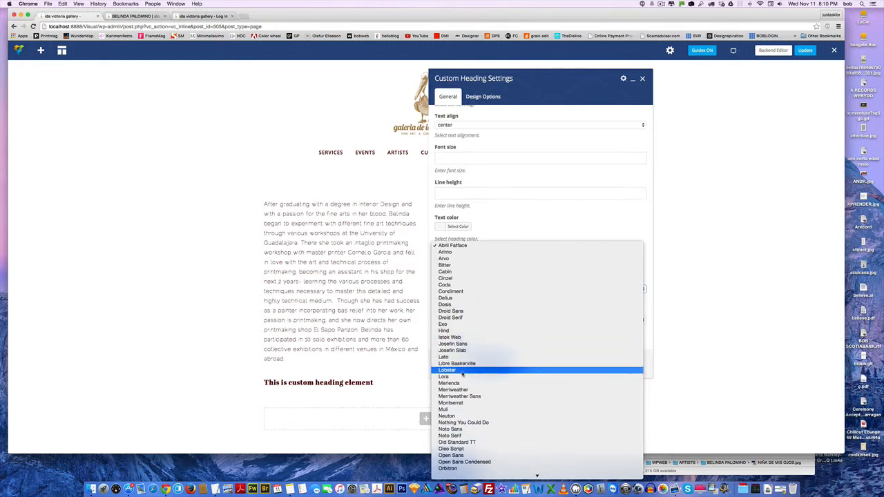
scroll(463, 373, down, 8)
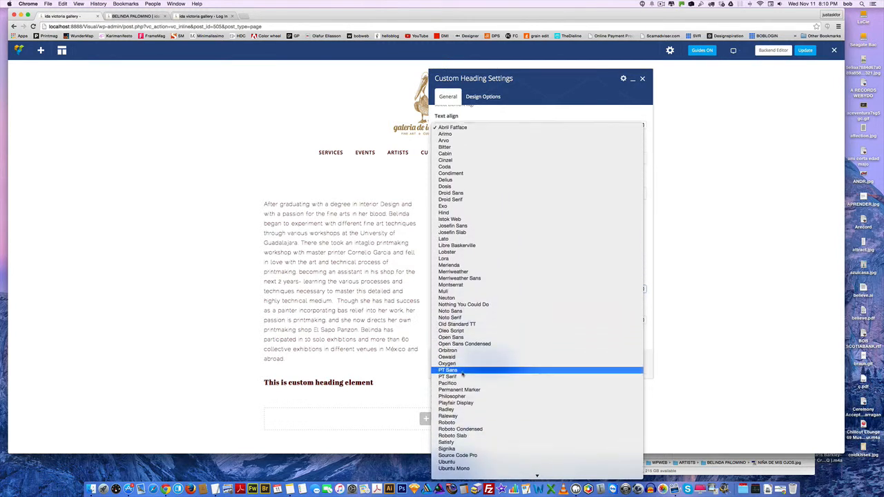
click(466, 416)
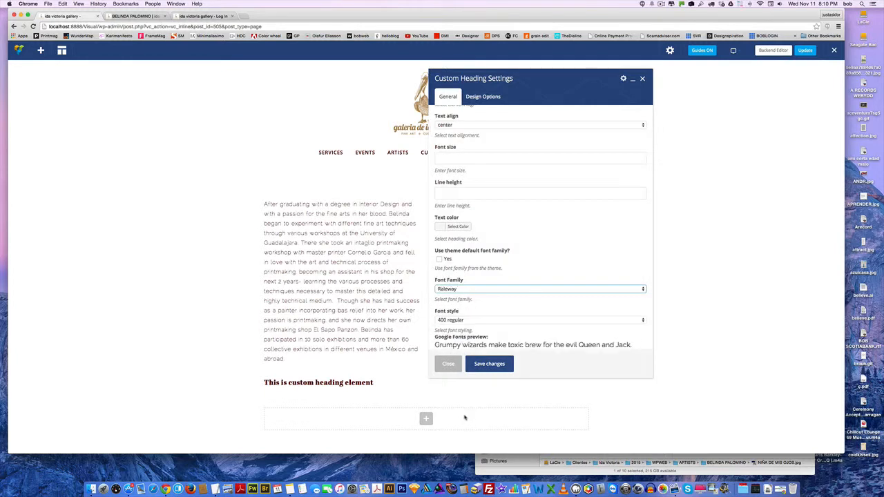
click(485, 365)
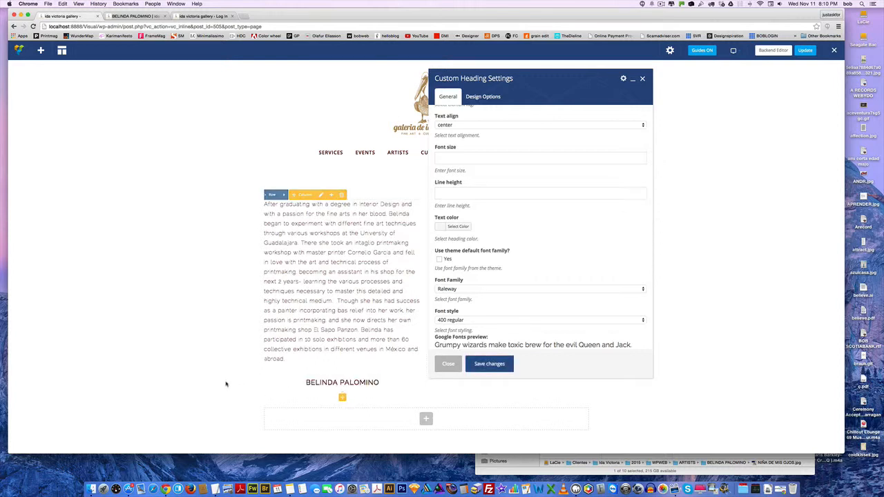
- Close the heading's settings and move the heading above the biography text in the first column
scroll(482, 311, down, 3)
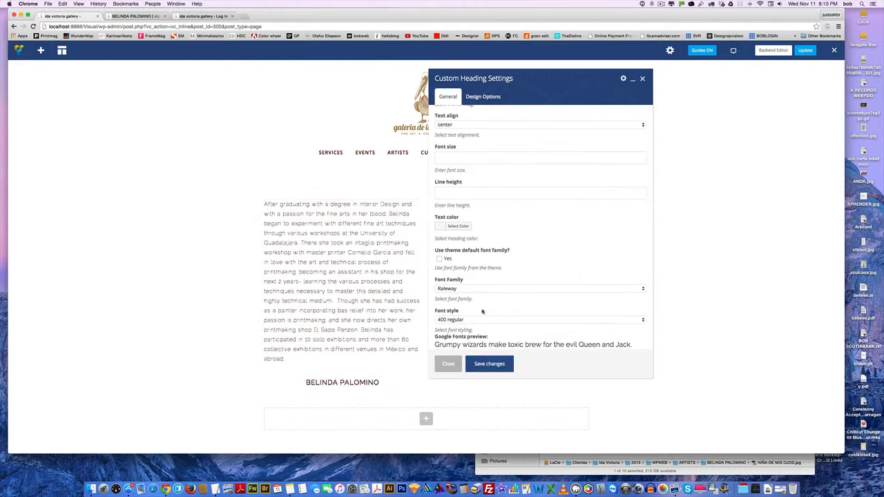
click(451, 364)
mouse_move(355, 384)
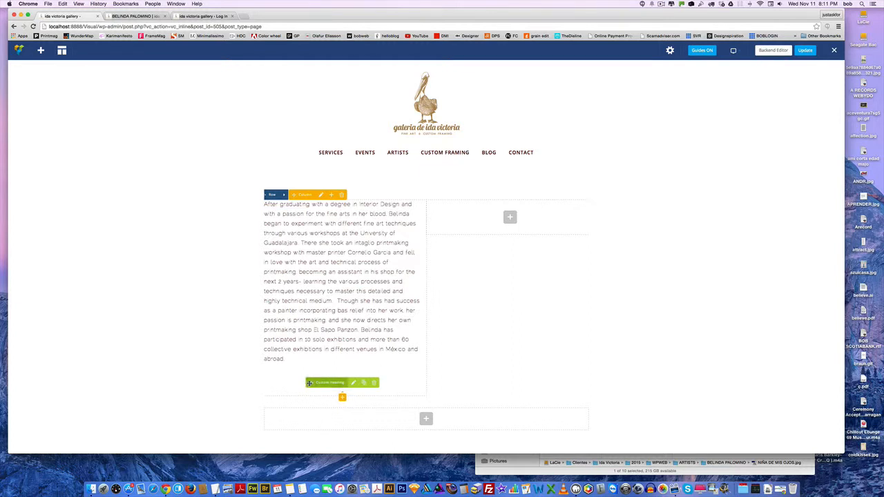
drag(310, 384, 310, 206)
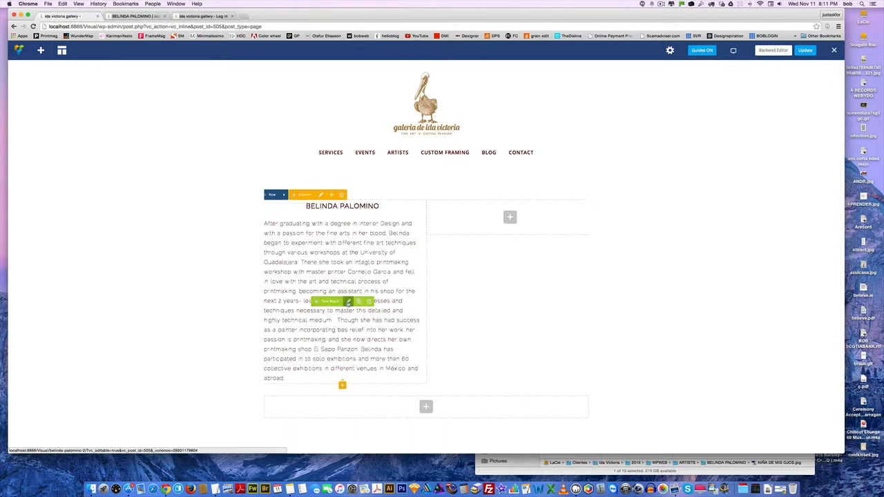
- Open the biography text block's settings to view them and close them again
click(348, 302)
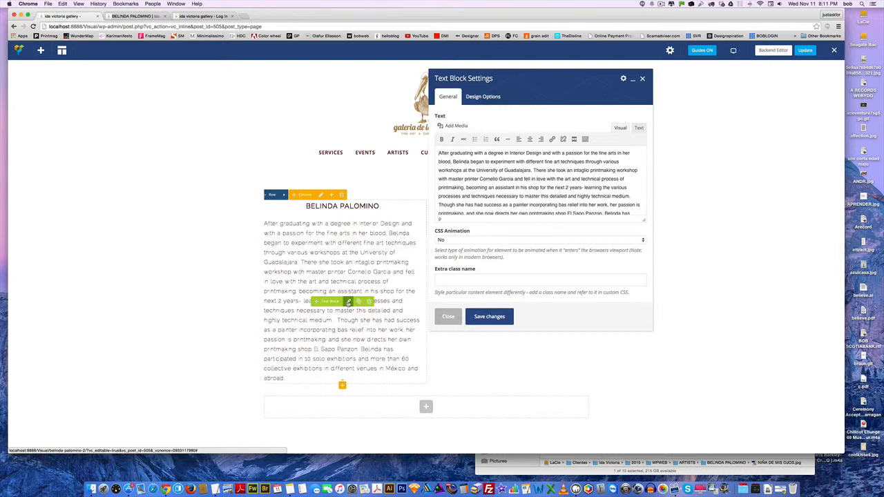
click(446, 317)
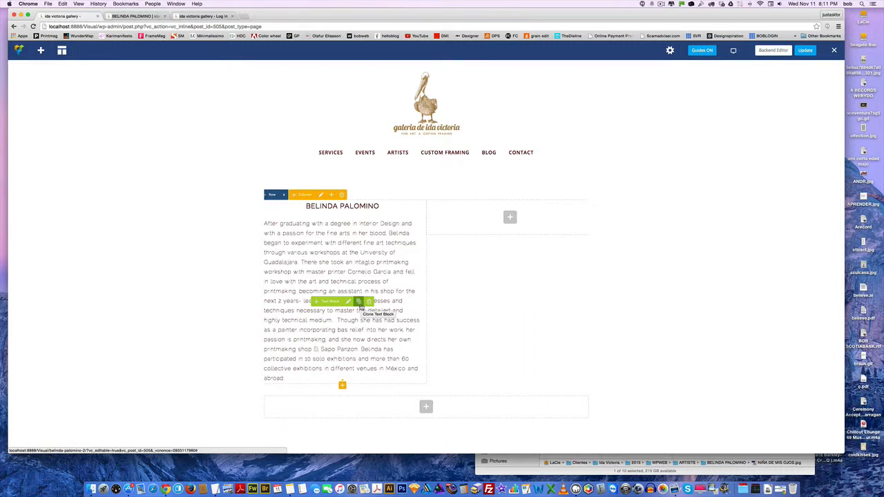
- Clone the biography text block and delete the duplicate below it, confirming the deletion
click(359, 306)
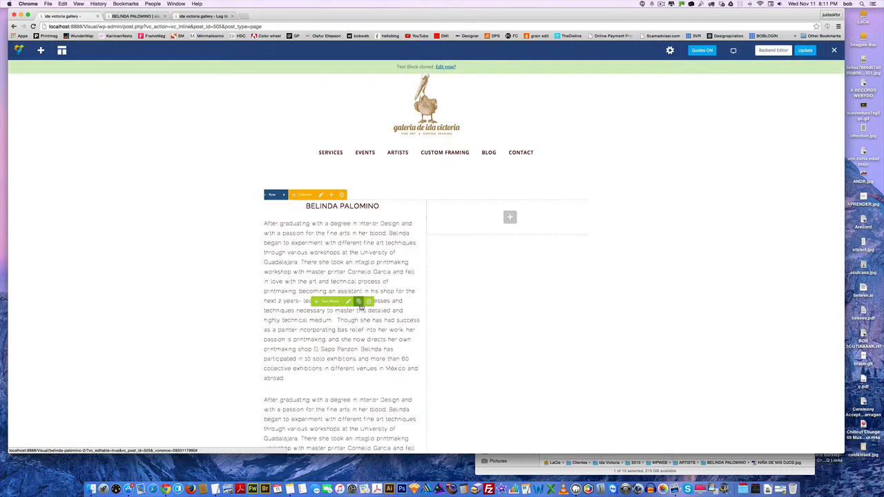
scroll(360, 306, down, 3)
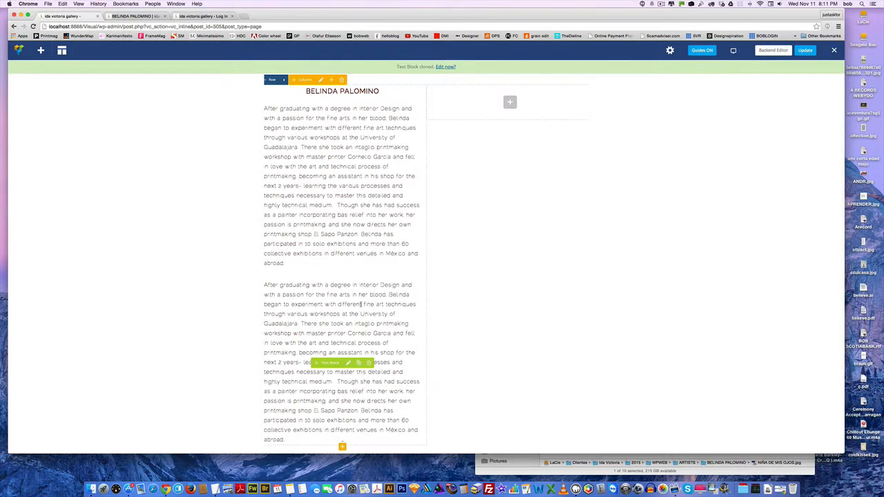
scroll(360, 305, down, 1)
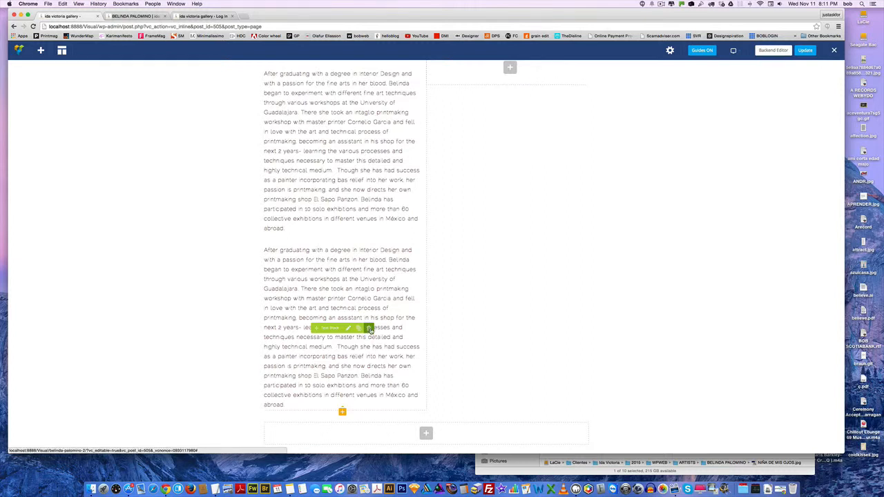
click(370, 328)
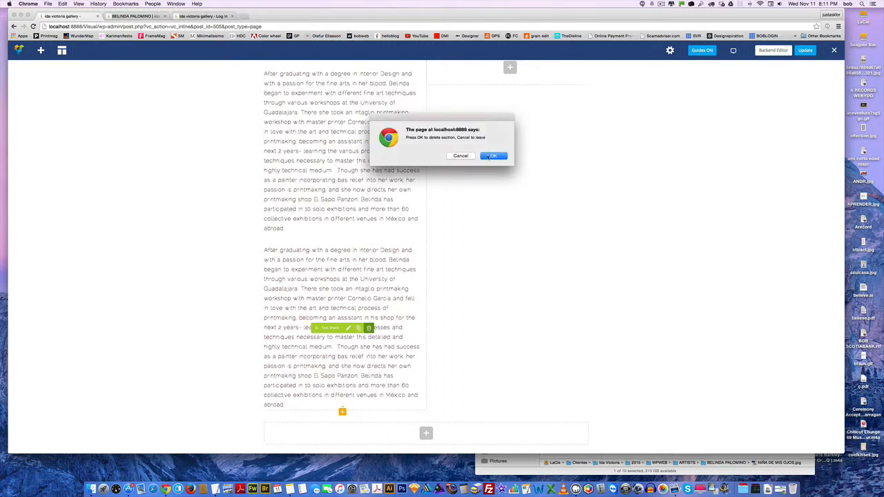
click(492, 156)
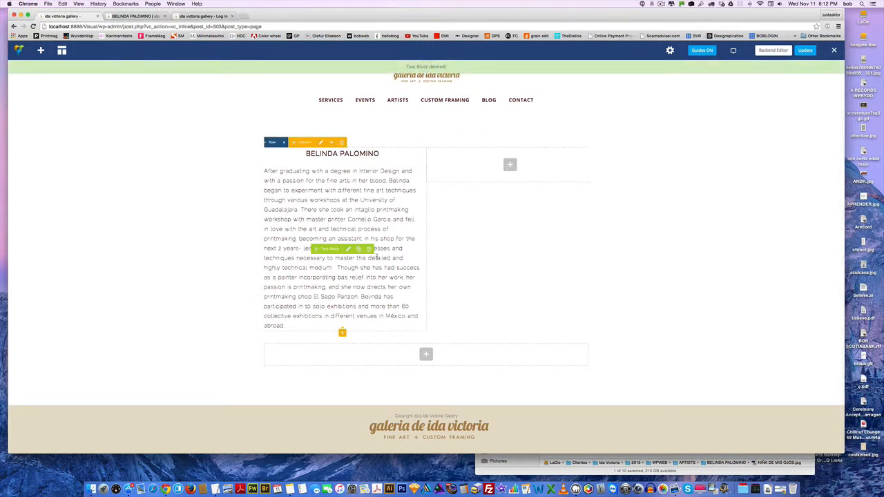
- Add a Masonry Media Grid element to the empty second column and move its settings window aside
scroll(377, 256, up, 2)
scroll(377, 258, up, 2)
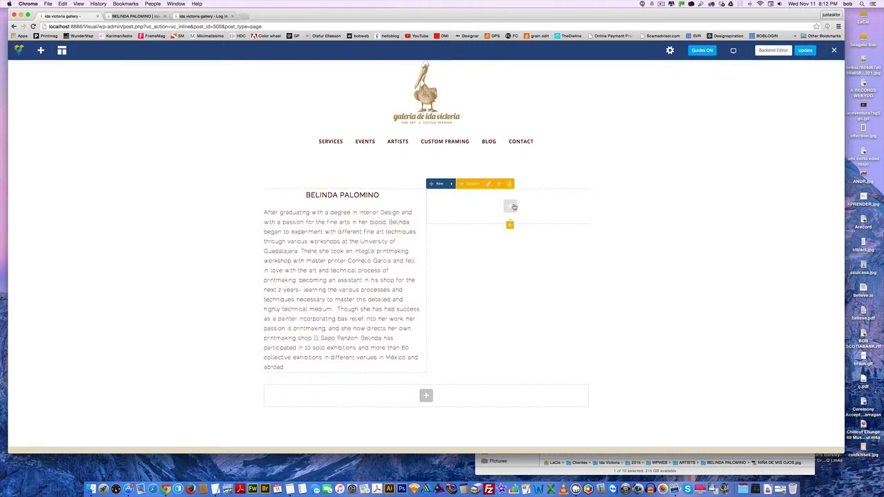
click(511, 206)
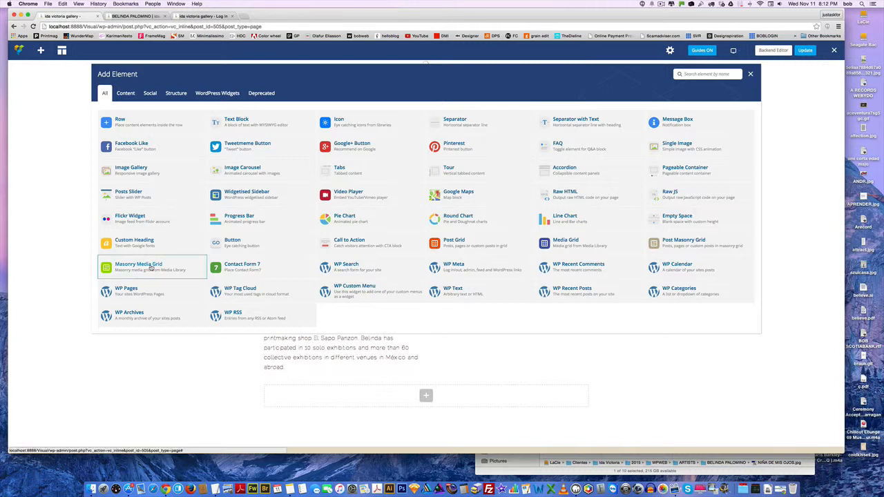
click(152, 267)
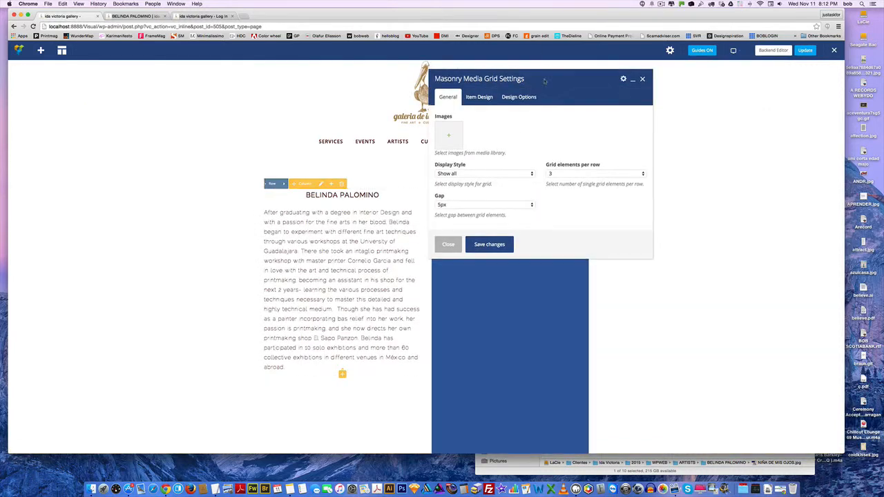
drag(534, 76, 686, 97)
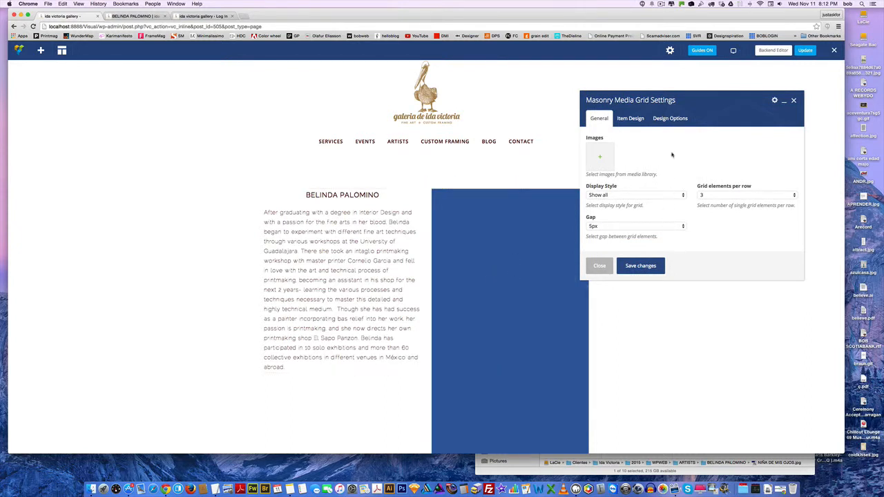
drag(694, 101, 619, 94)
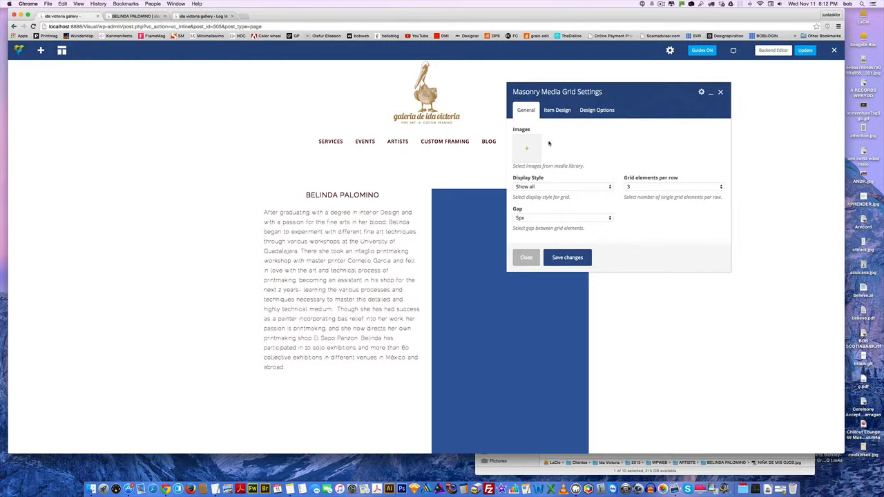
- Open the grid's image upload dialog and switch to the Finder window with the artist's image folder
click(529, 148)
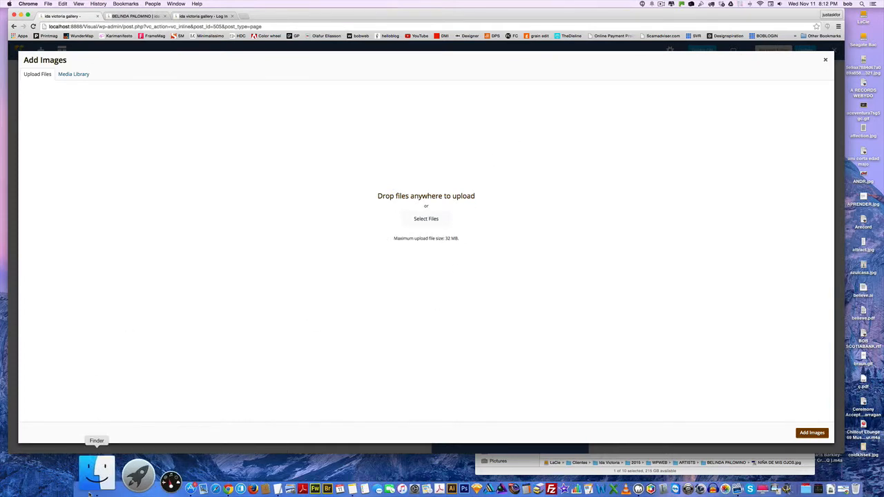
click(90, 493)
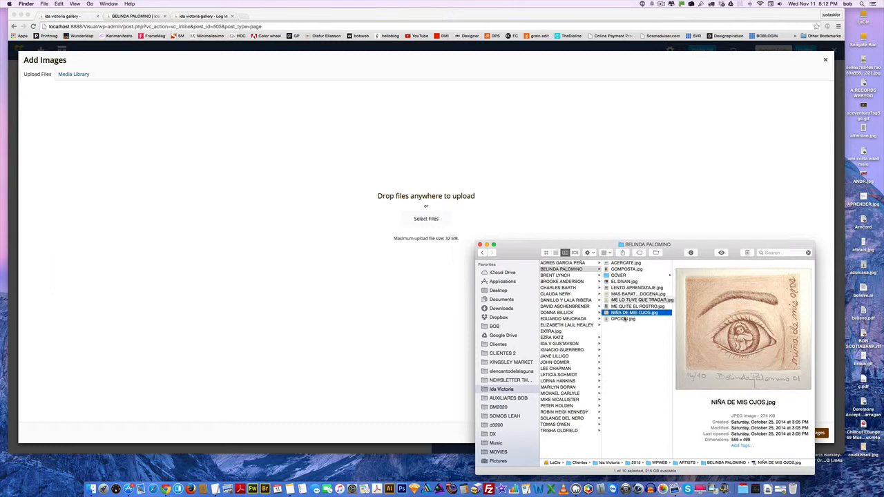
- Select the nine JPG files in the artist's folder, leaving out the COVER folder, and clear the selection
click(620, 264)
shift+click(621, 269)
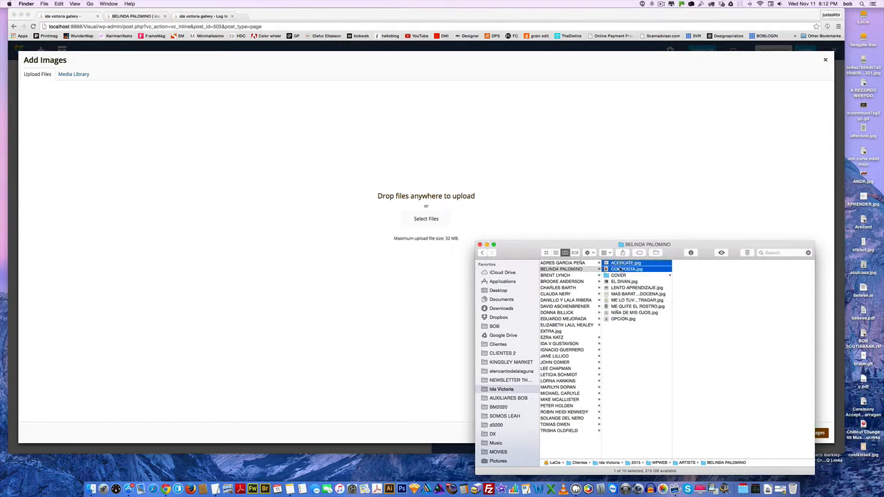
super+click(623, 282)
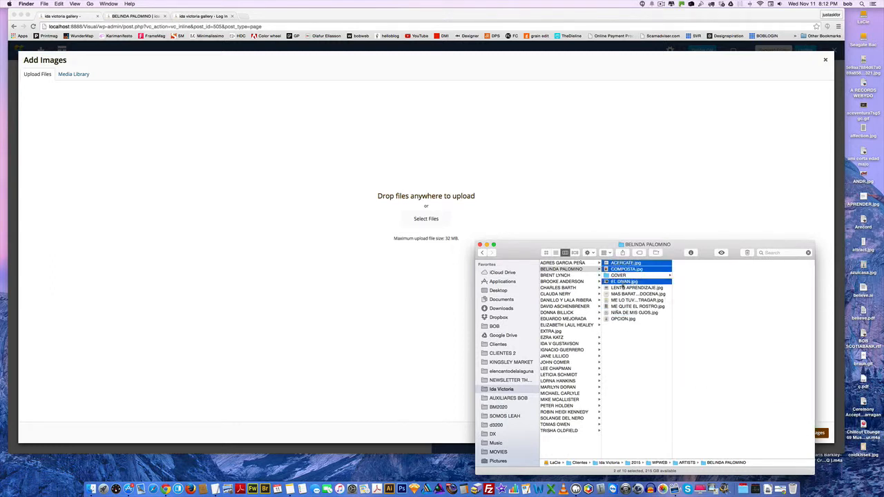
super+click(621, 288)
super+click(621, 294)
super+click(619, 300)
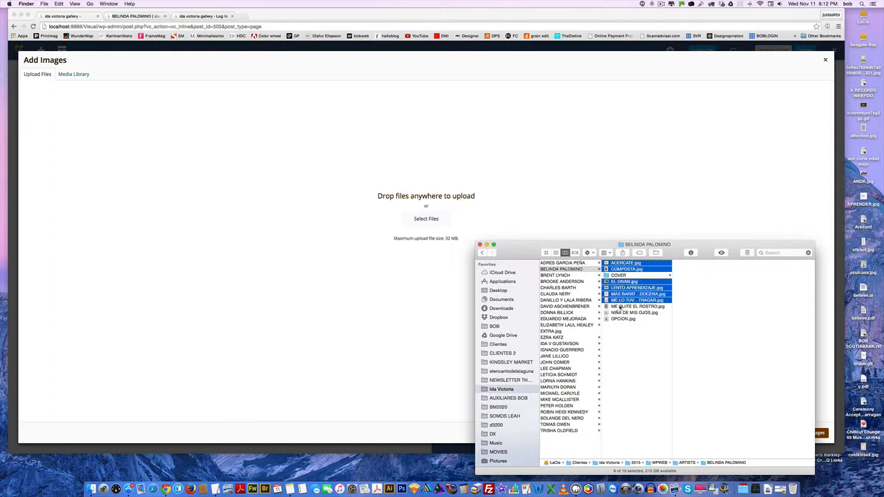
super+click(620, 306)
super+click(621, 312)
super+click(620, 318)
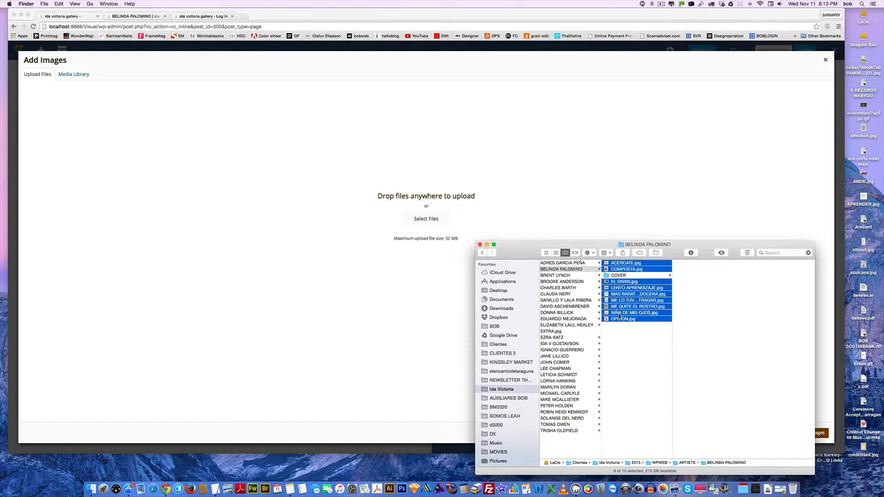
click(621, 329)
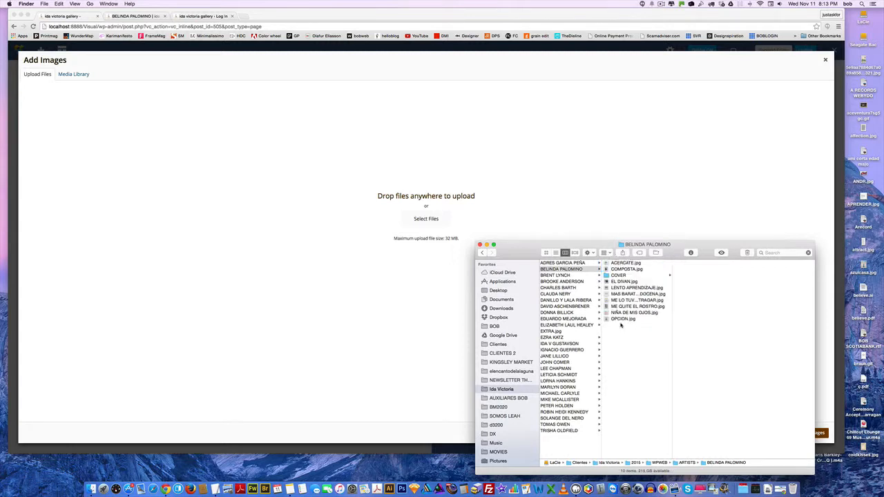
- Rename the NIÑA DE MIS OJOS.jpg file to NINA DE MIS OJOS.jpg, replacing the Ñ with a plain N
click(627, 313)
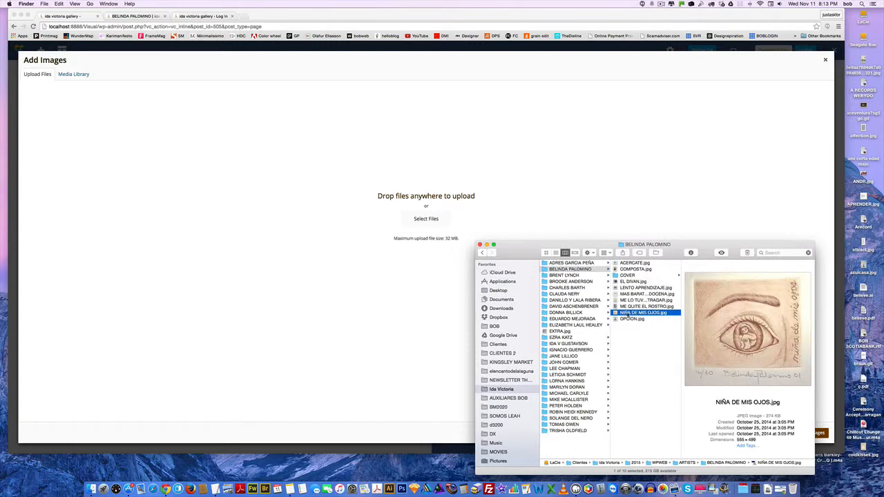
click(628, 313)
key(BackSpace)
text(N)
key(Return)
- Select the nine JPG files in the artist's folder without the COVER folder and upload them to the grid's image dialog
click(631, 319)
shift+click(626, 282)
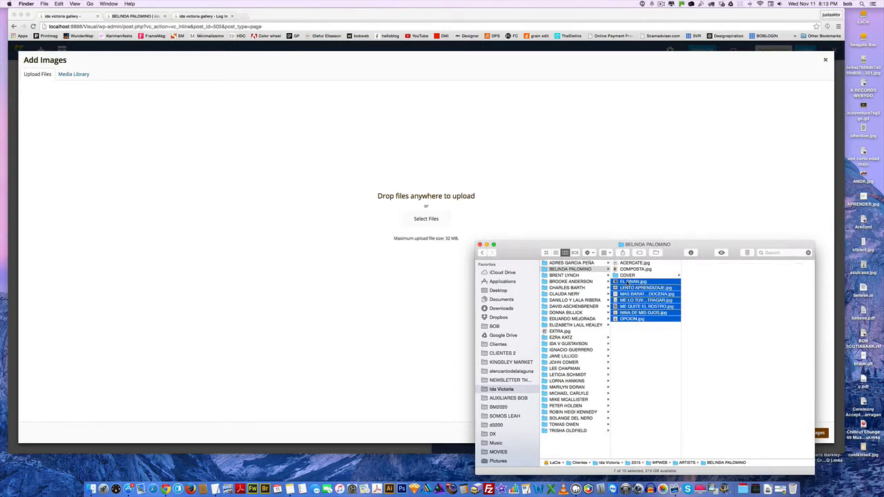
shift+click(625, 270)
shift+click(624, 263)
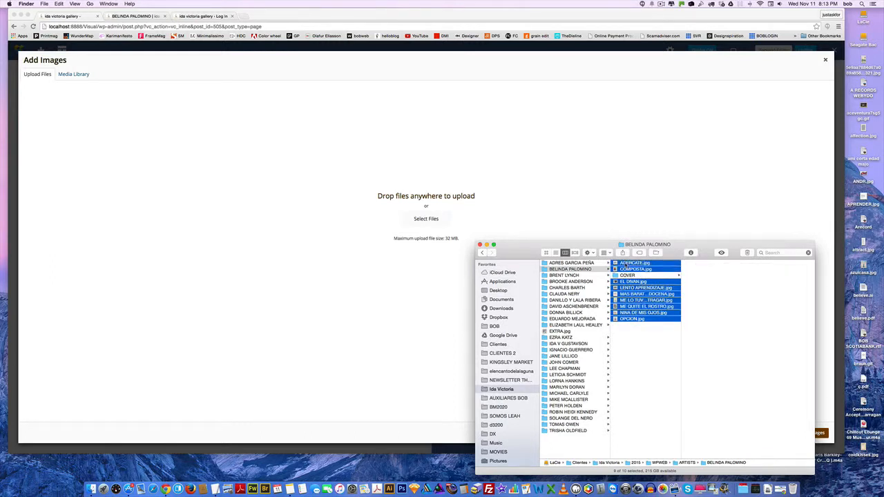
drag(625, 263, 422, 168)
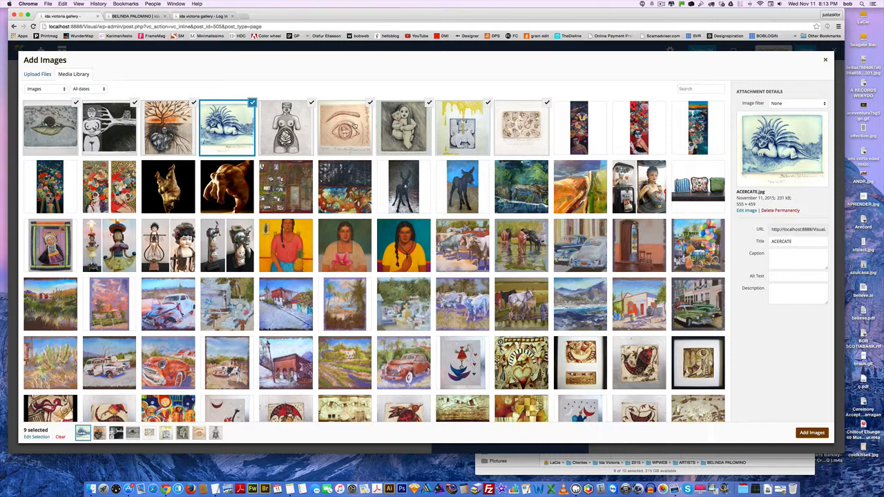
- Extend the eye image's title to NIÑA DE MIS OJOS Mixed media 23"x32" and add the selected images to the grid
click(354, 125)
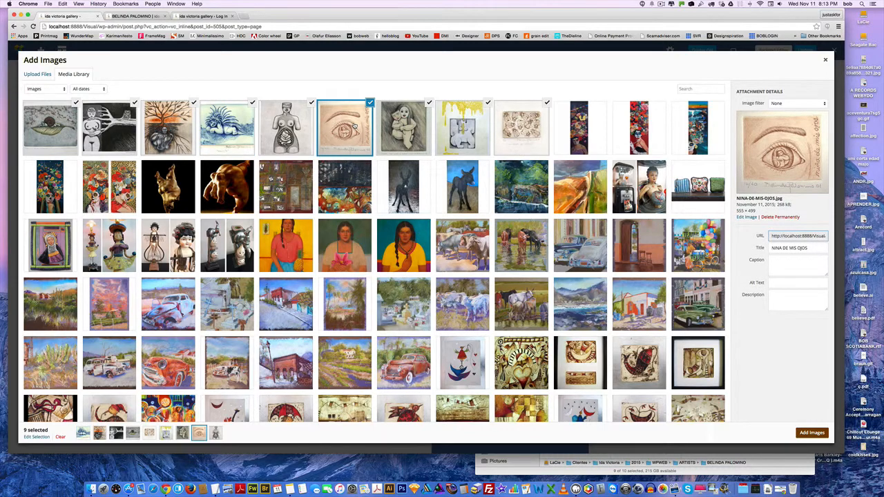
click(777, 248)
text(Mixed med)
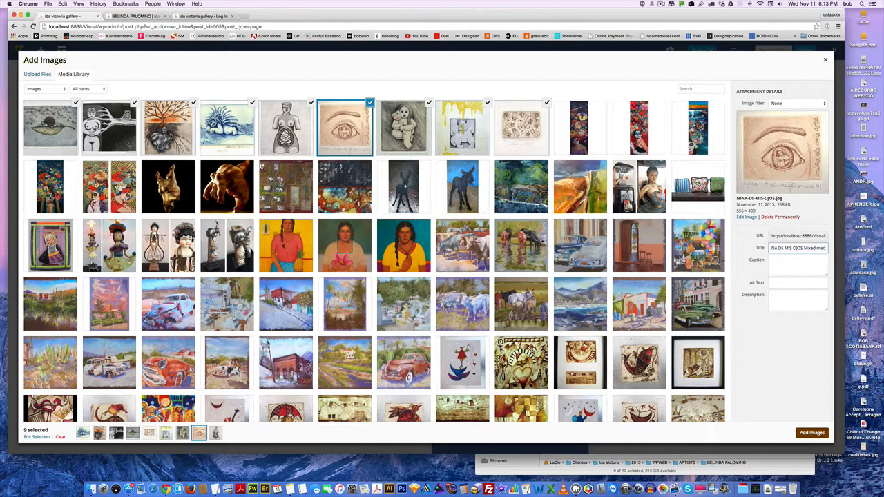
text(ia 230 x 320)
key(BackSpace)
key(BackSpace)
key(BackSpace)
key(BackSpace)
key(BackSpace)
key(BackSpace)
key(BackSpace)
text("x32")
click(811, 433)
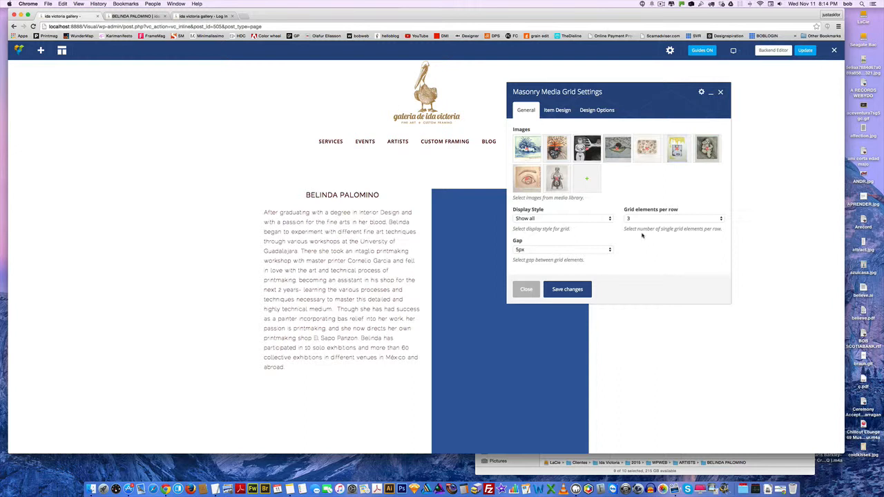
- Keep the grid's display style at Show all, set 4 elements per row and a 10px gap, and save the settings
click(603, 218)
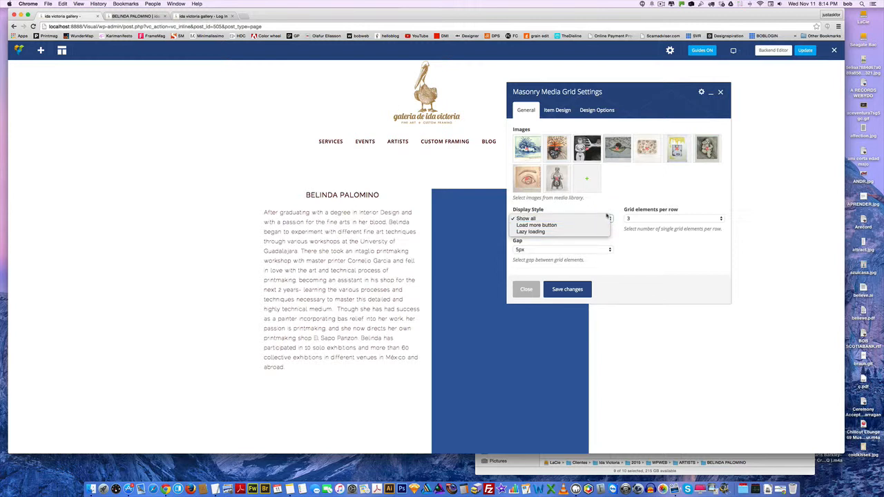
click(590, 219)
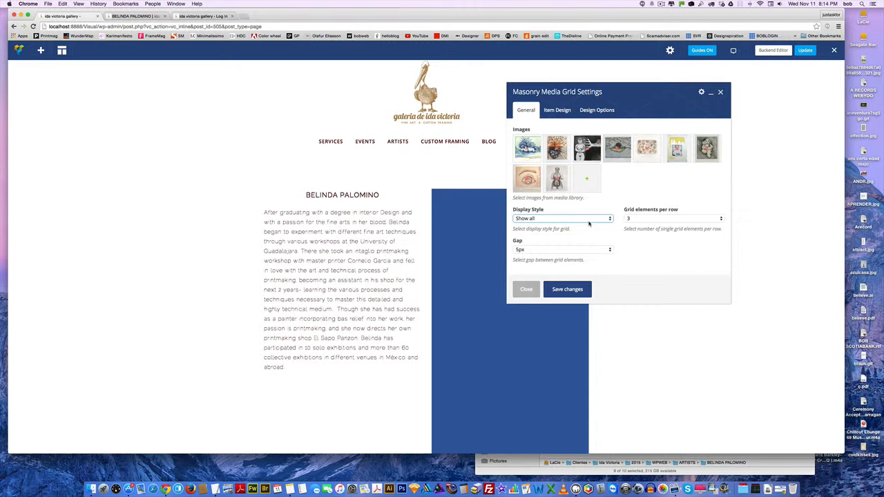
click(638, 219)
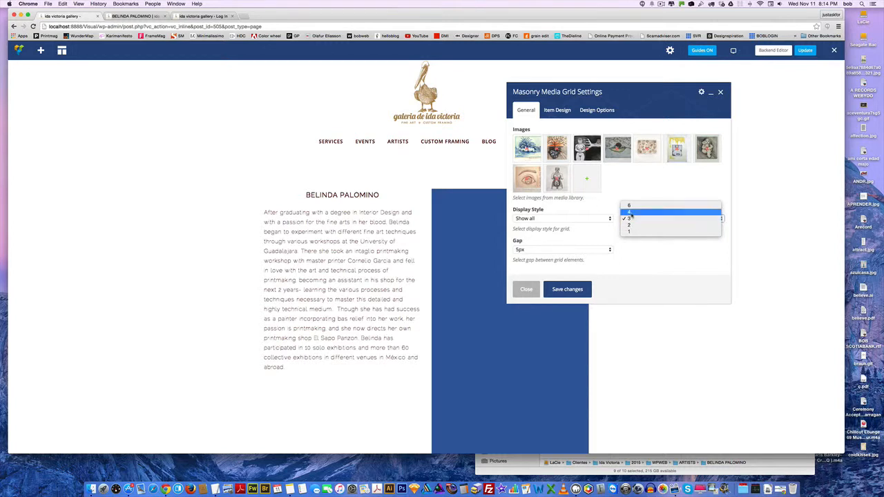
click(630, 212)
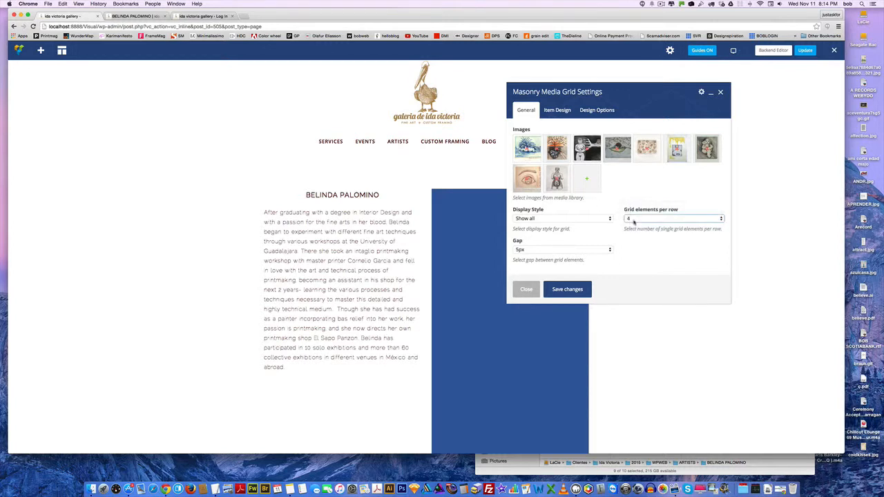
click(602, 250)
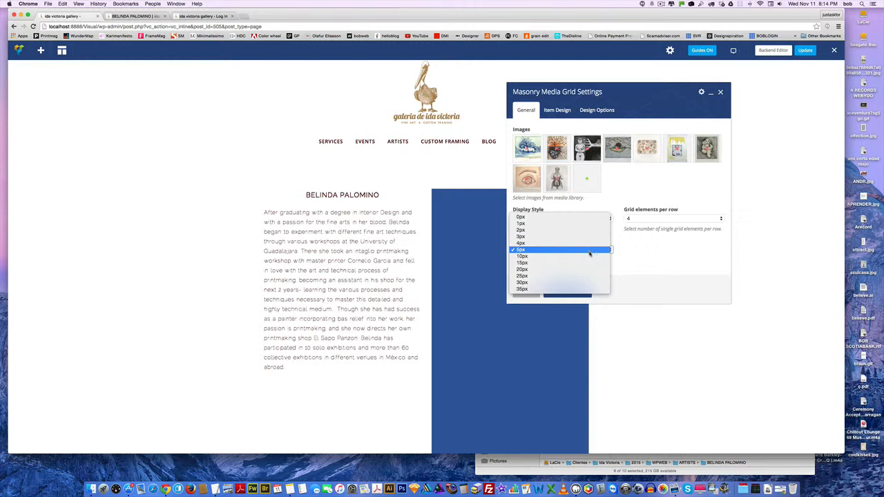
click(560, 257)
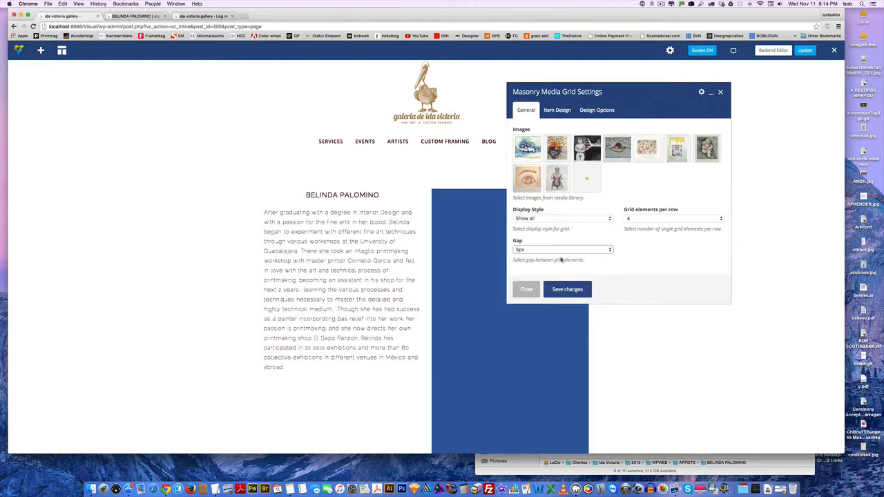
click(566, 289)
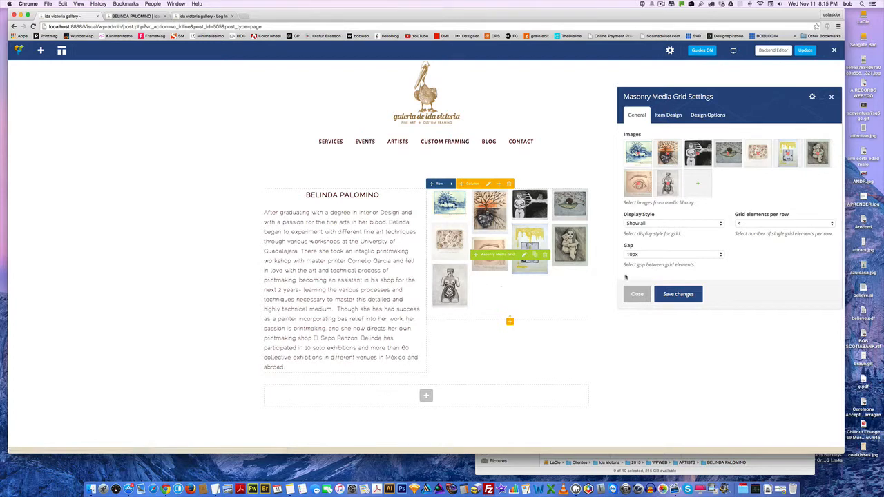
- Set the gap between the grid elements to 5px and save the settings
click(667, 255)
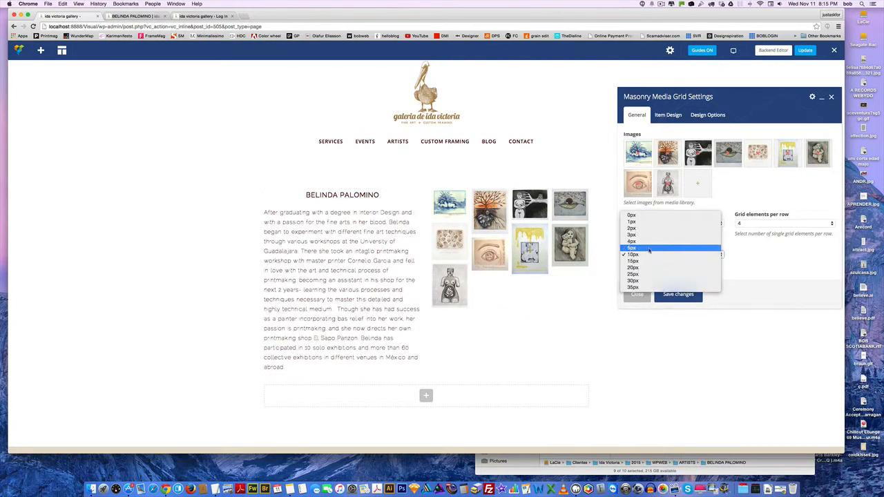
click(667, 248)
click(681, 294)
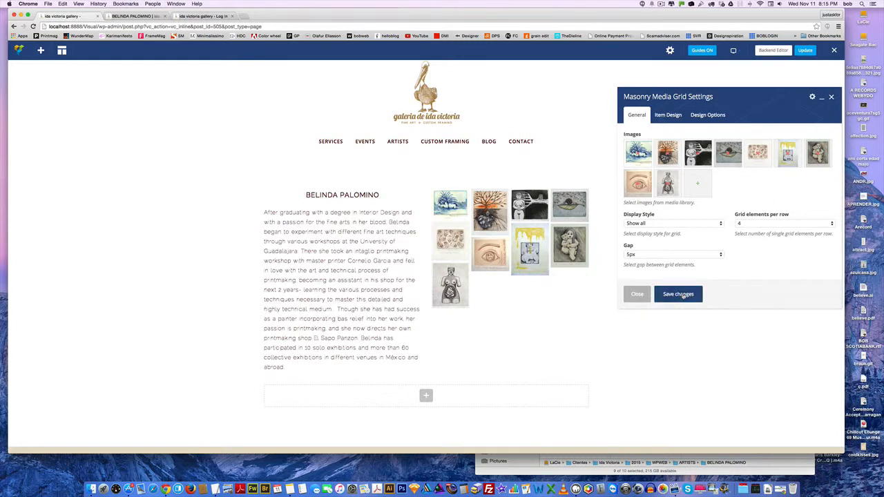
- Set the masonry grid to 3 elements per row and the gap to 10px, saving the settings after each change
click(749, 224)
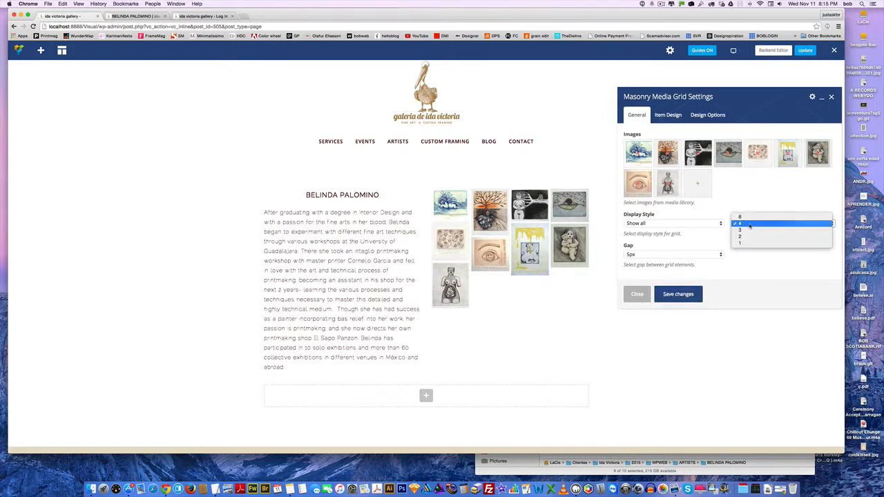
click(747, 231)
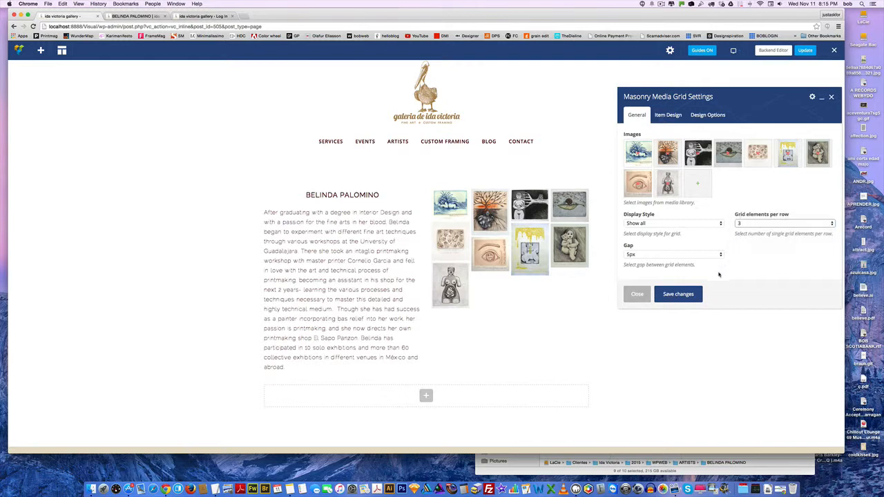
click(685, 294)
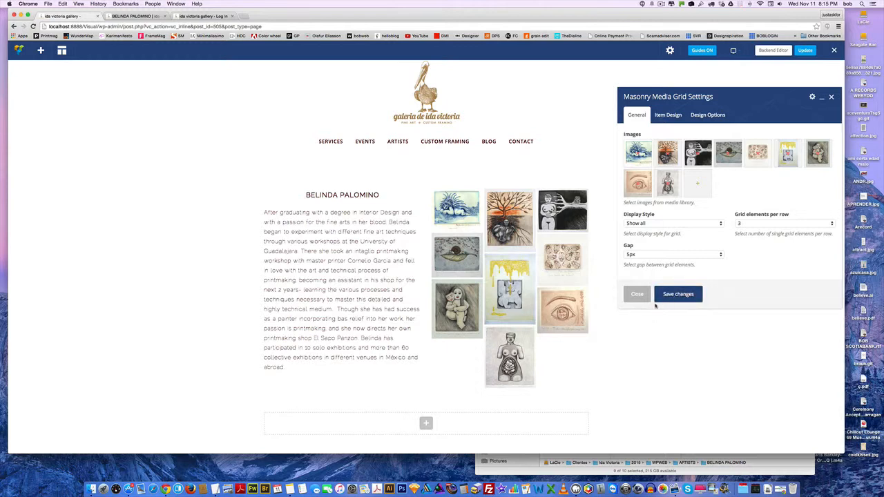
click(635, 256)
click(638, 264)
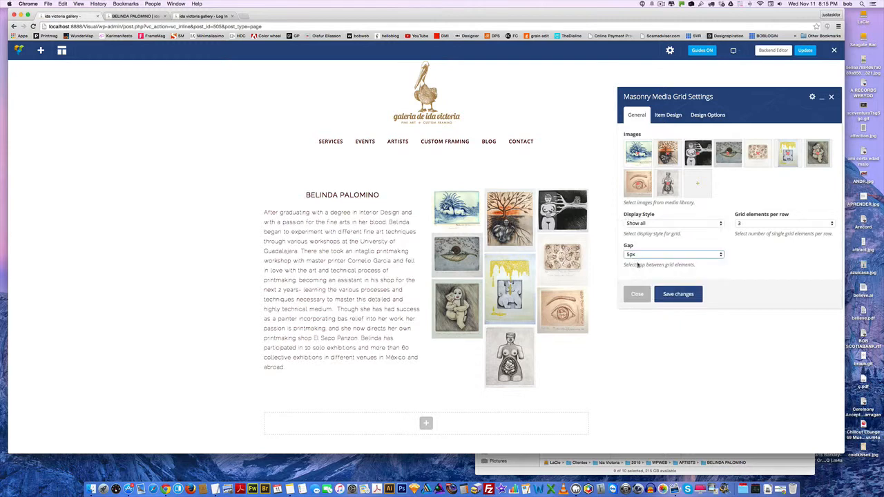
click(678, 295)
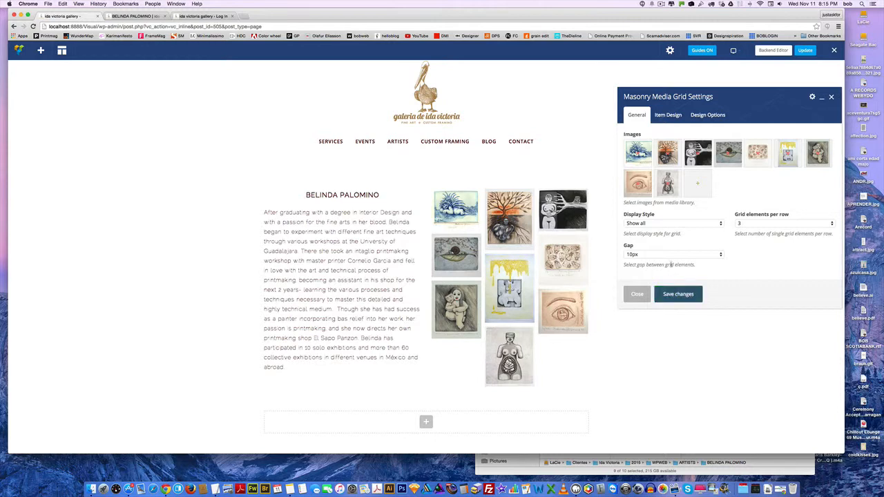
- Set the grid's display style to Load more button, save the settings and check the grid on the page
click(653, 227)
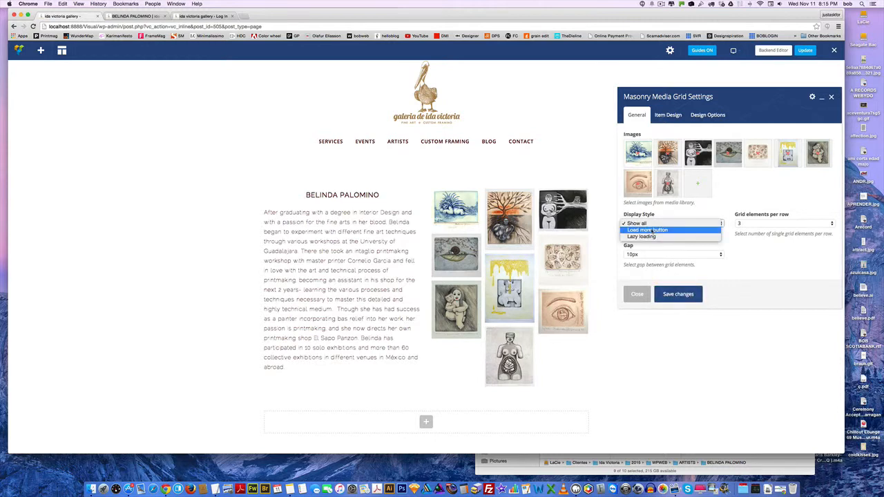
click(649, 229)
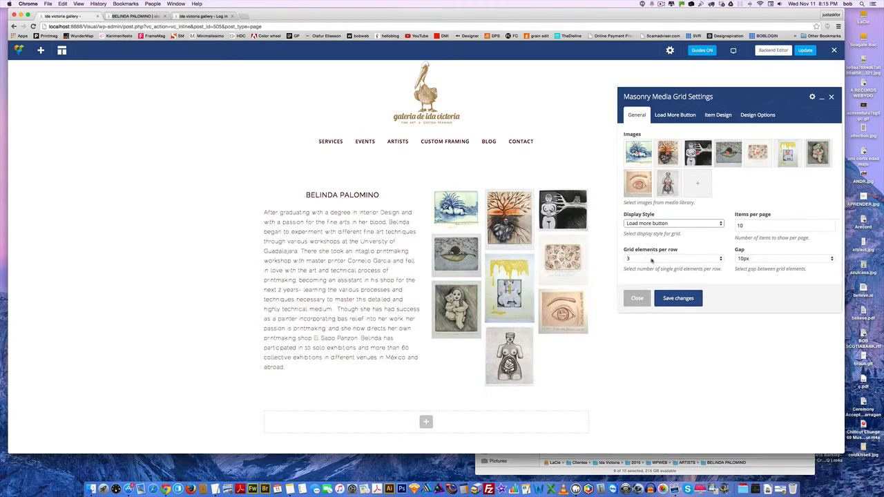
click(678, 300)
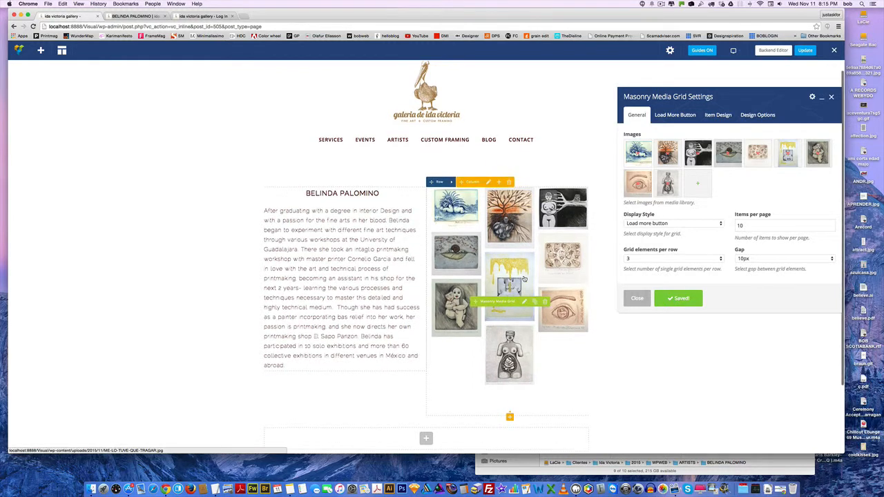
scroll(514, 283, down, 1)
scroll(524, 279, up, 1)
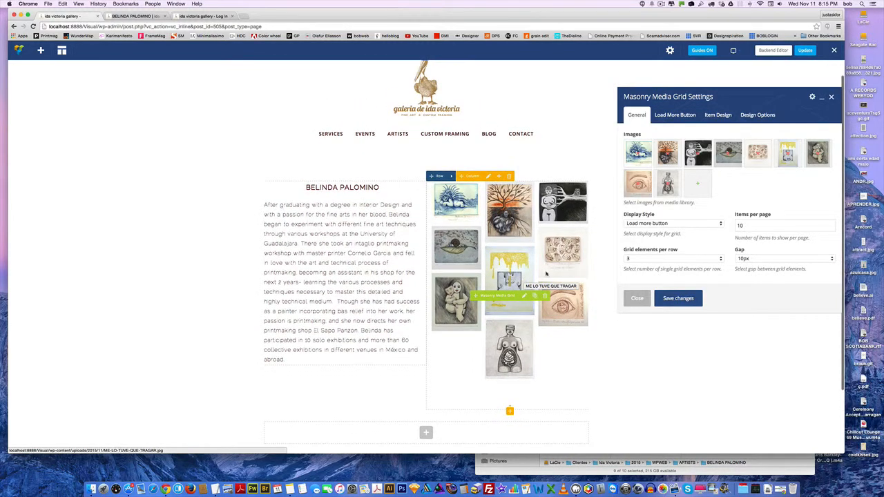
- Set the grid's display style to Lazy loading and save the settings
click(646, 223)
click(642, 230)
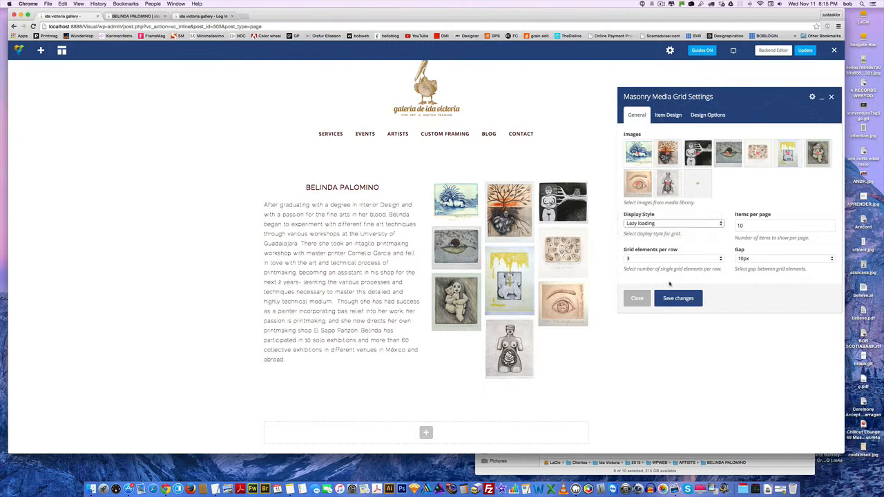
click(674, 301)
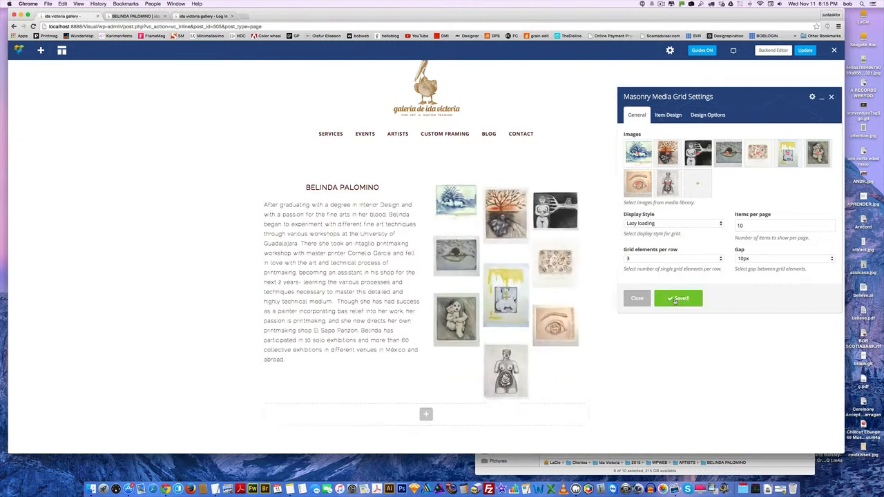
- Preview the tree, insect and eye artworks enlarged from the grid to check their titles, closing the previews
click(511, 205)
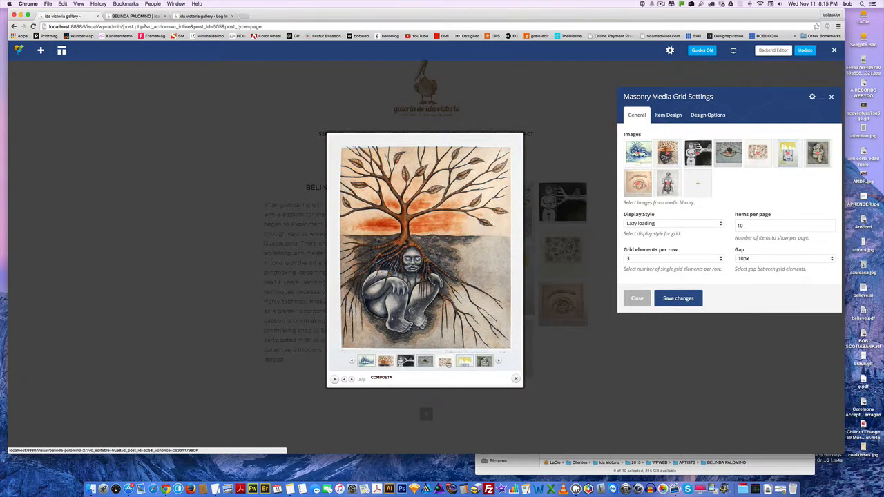
click(446, 362)
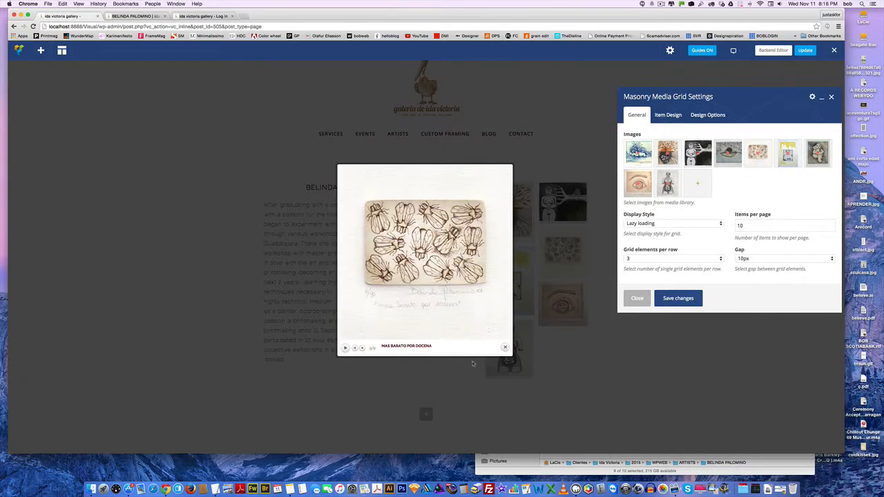
click(505, 348)
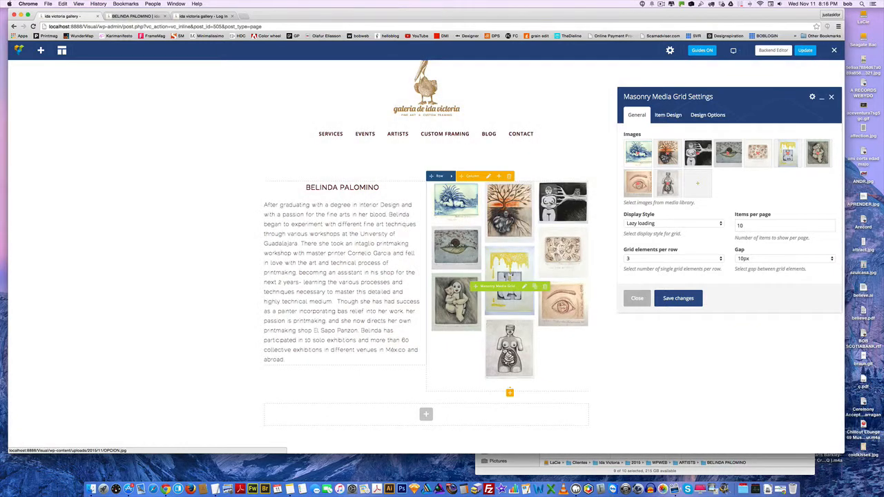
click(552, 322)
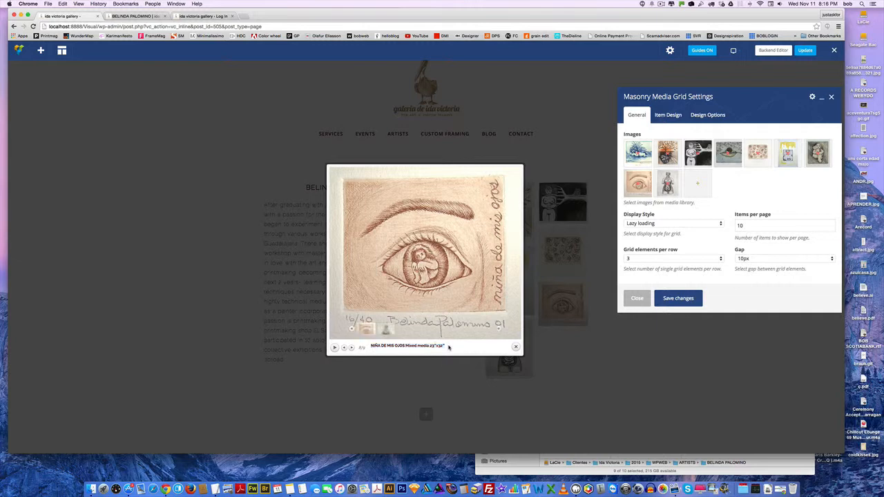
click(515, 347)
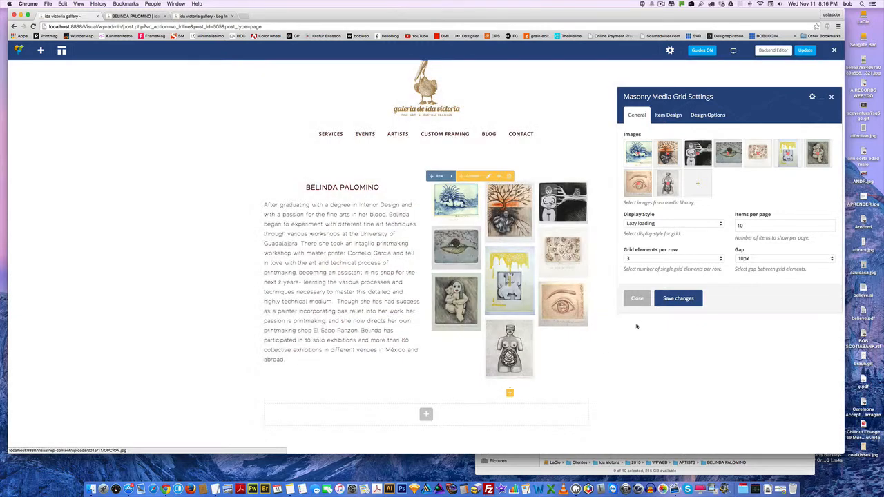
- Set the grid's display style to Show all, save the settings and close the settings window
click(656, 225)
click(643, 212)
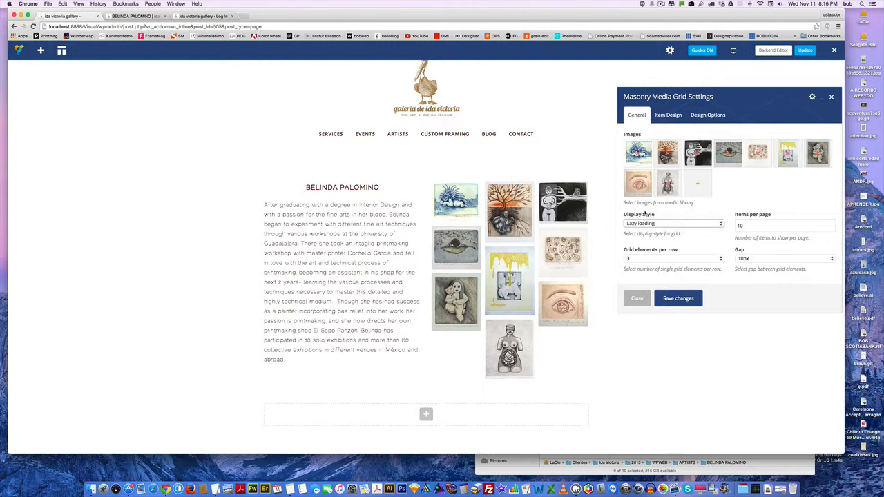
click(673, 295)
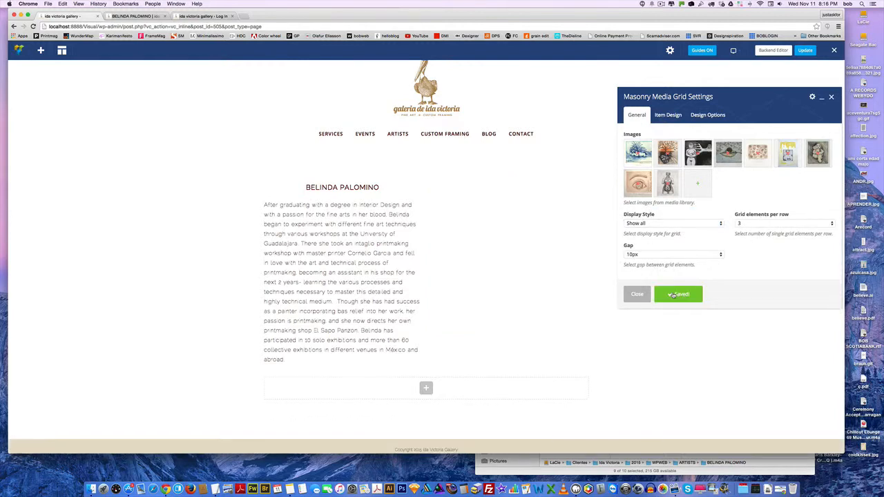
click(639, 296)
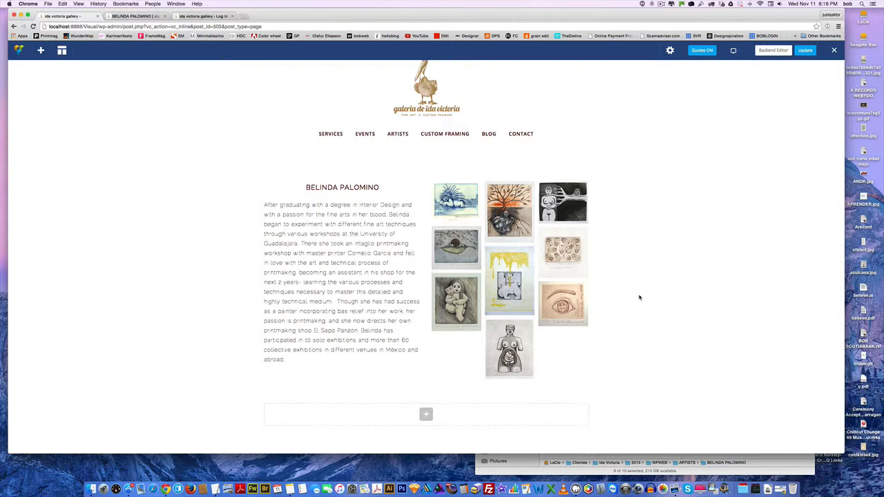
- Update the artist page to save the finished layout
click(802, 54)
click(805, 51)
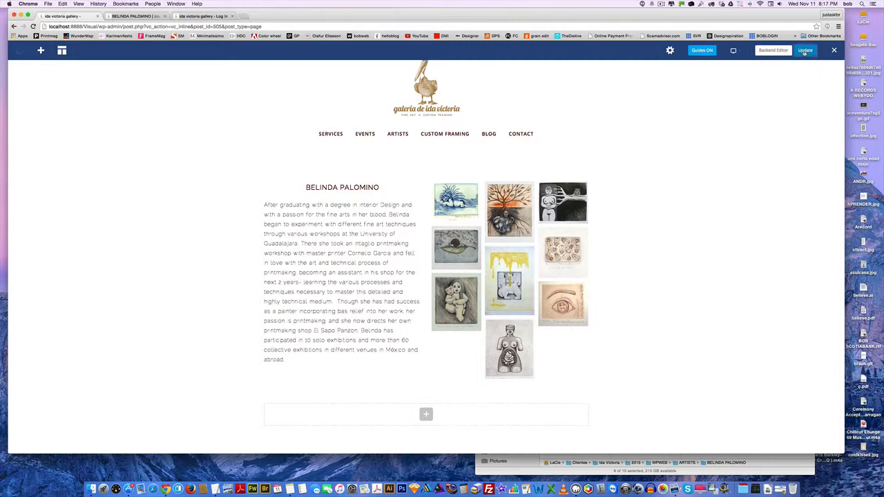